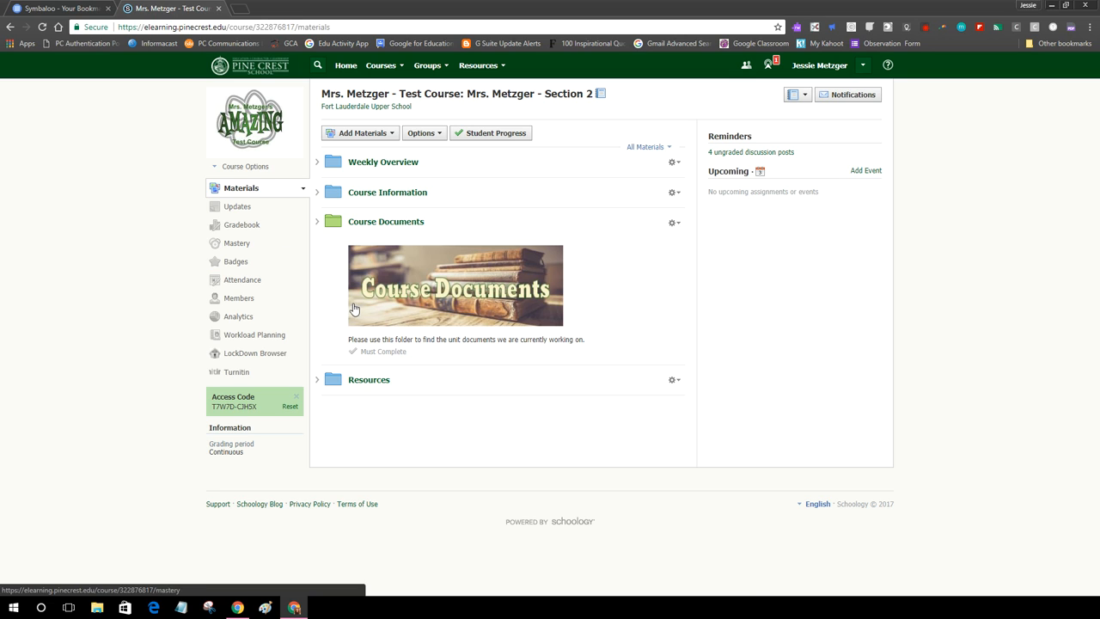
Open the course Members page listing its 8 members.
click(239, 299)
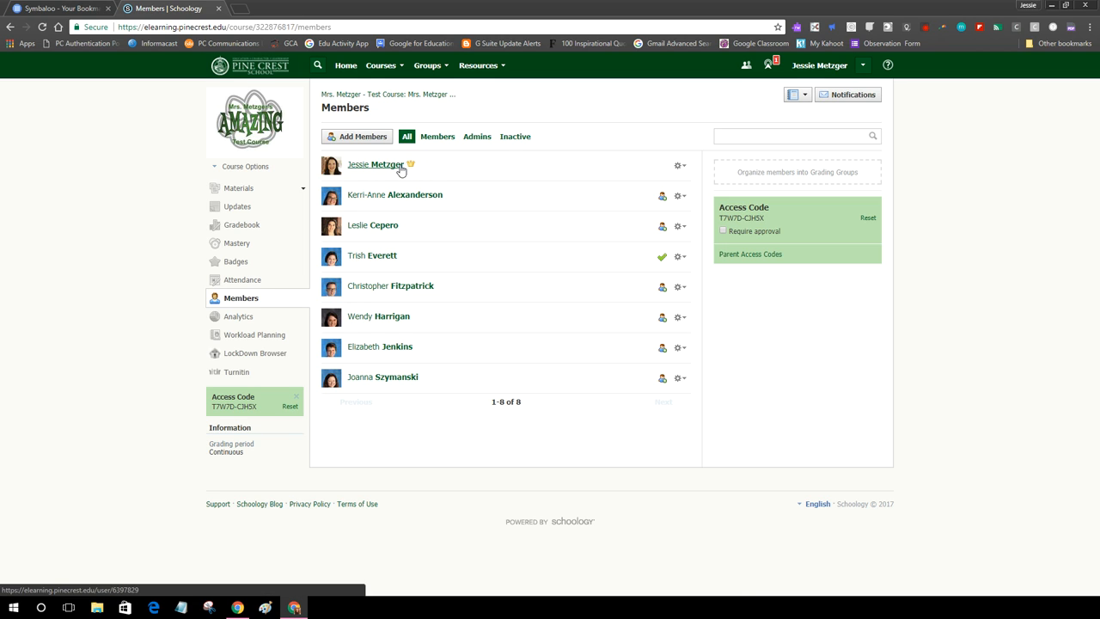
Start a new grading group from the 'Organize members into Grading Groups' box.
mouse_move(791, 181)
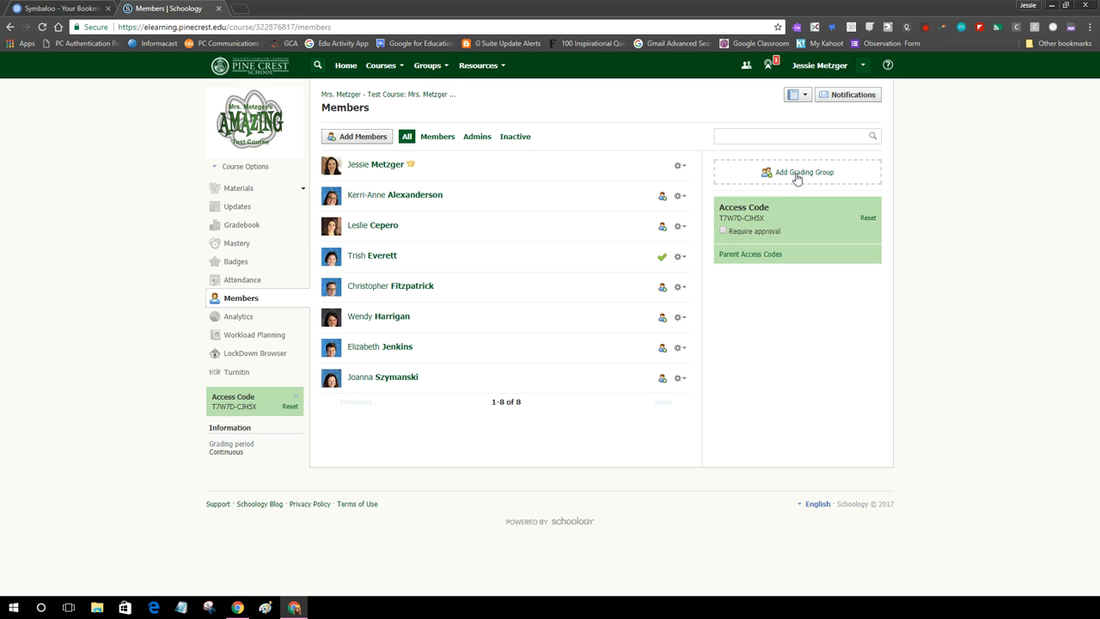
click(813, 174)
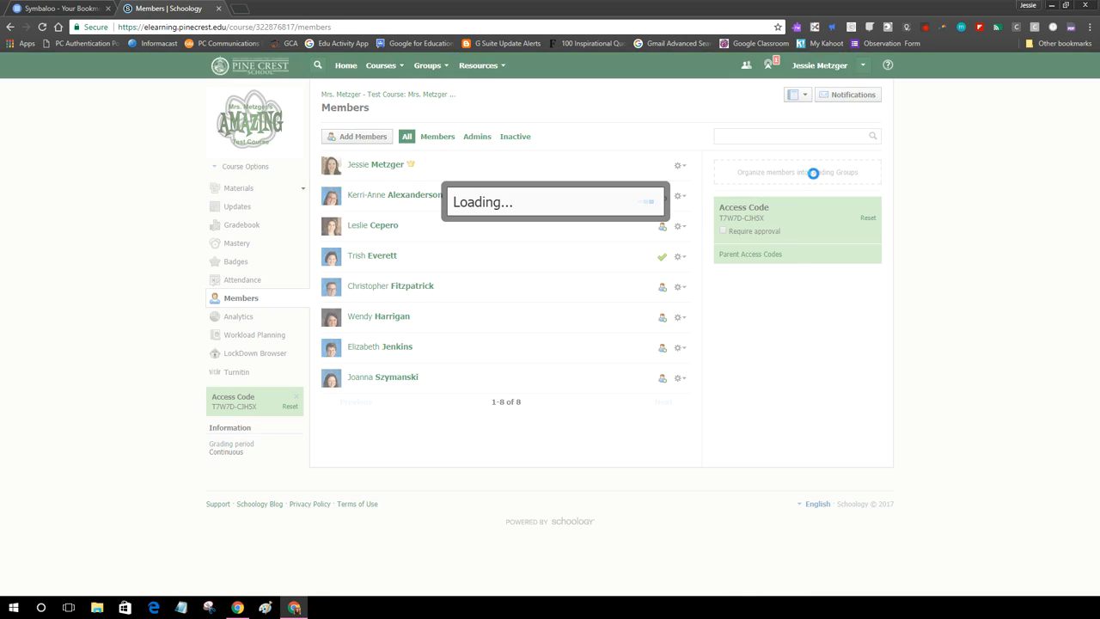
Select three students, name the group 'Group 1', and create it.
click(424, 225)
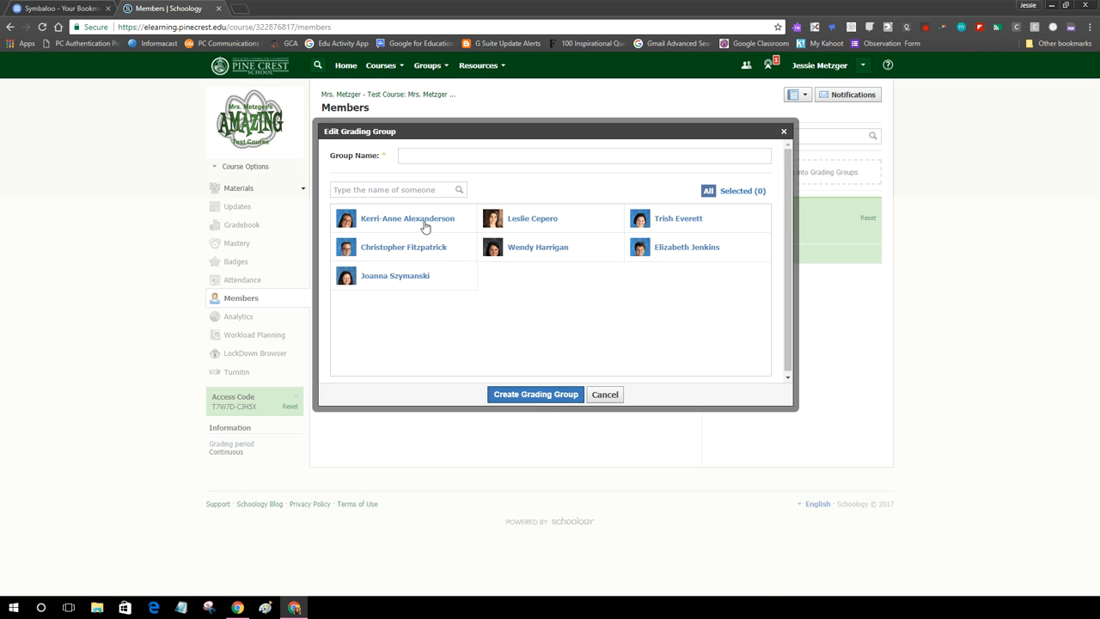
click(418, 247)
click(418, 277)
click(422, 155)
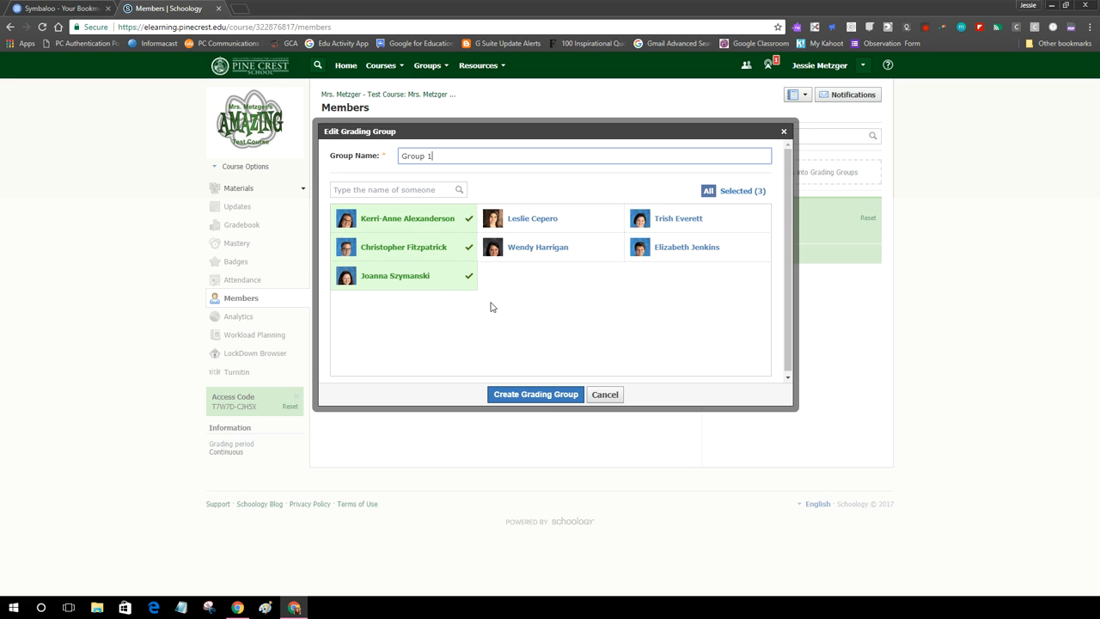
click(538, 395)
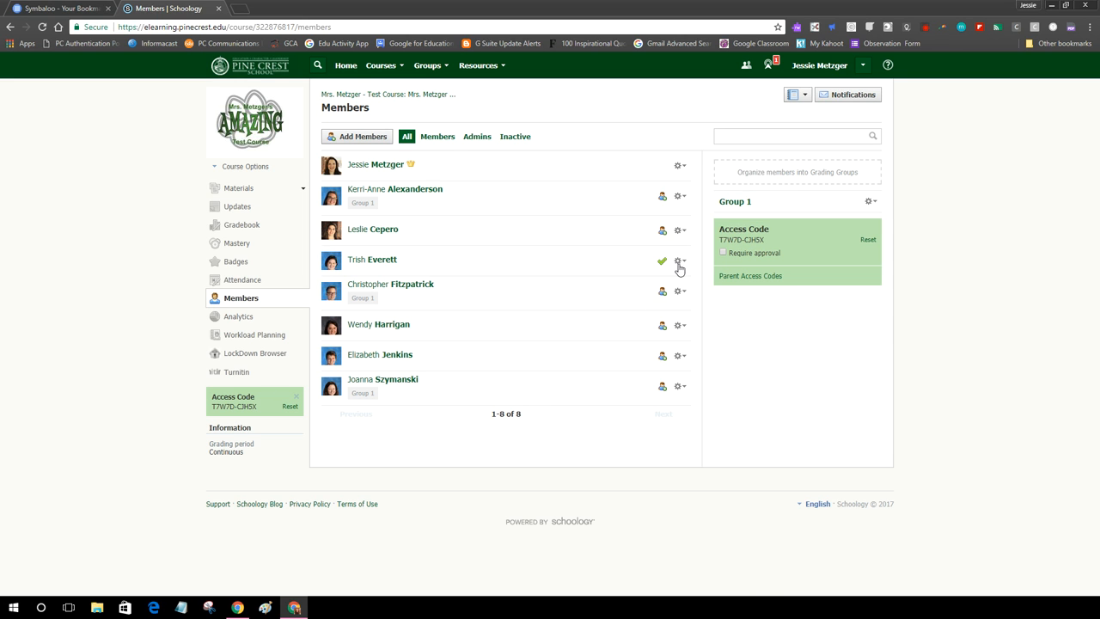
Add a grading group named 'Group 2' containing two more students.
click(793, 174)
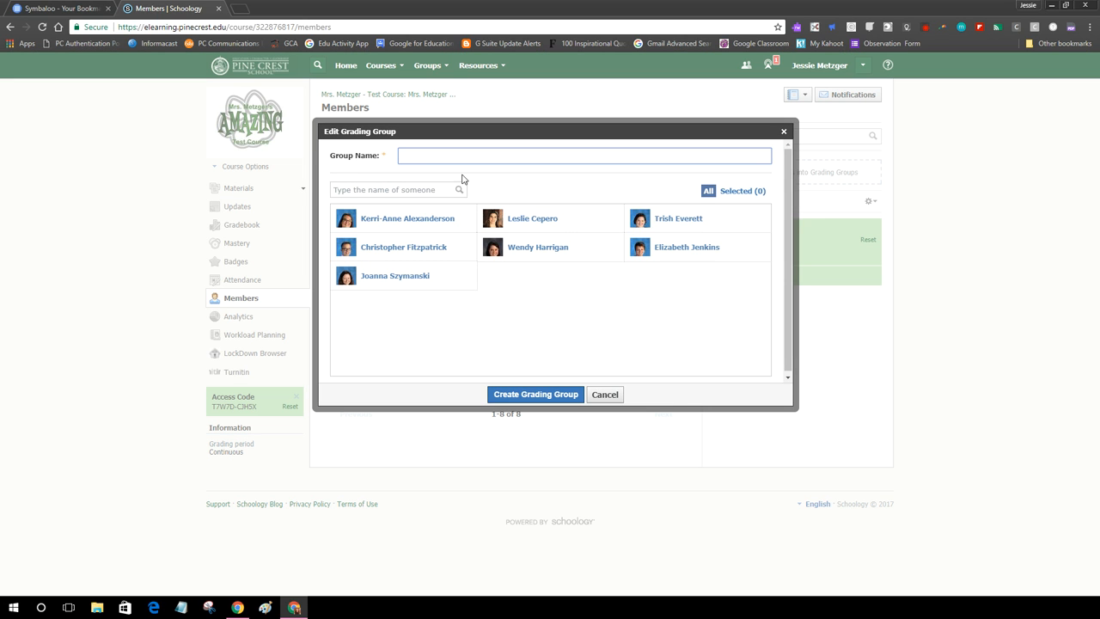
click(540, 234)
click(538, 248)
click(447, 154)
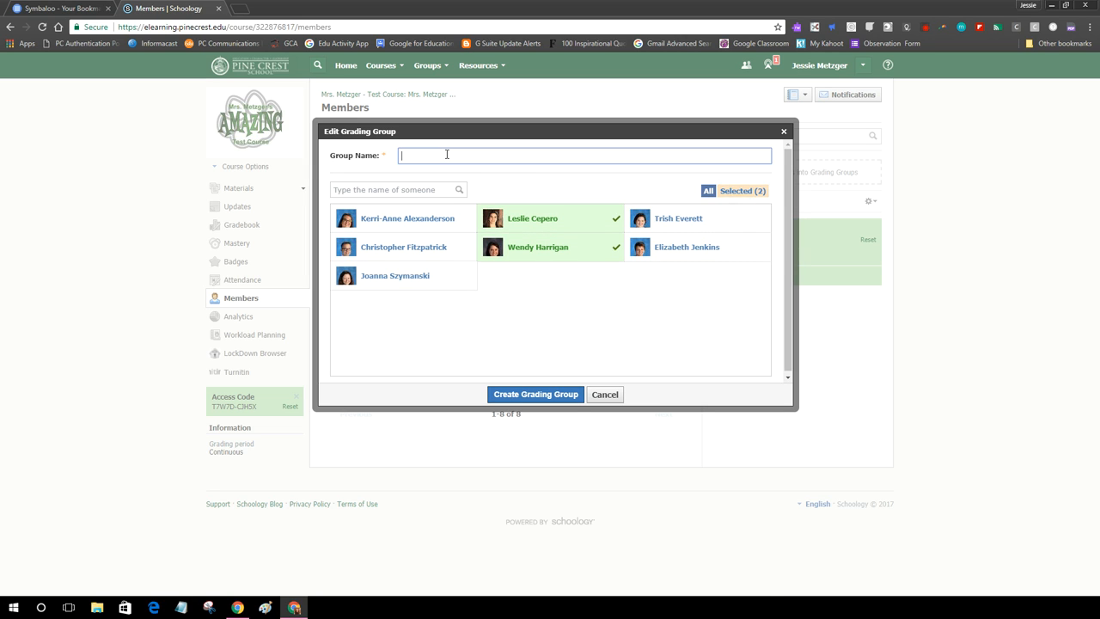
text(Group 2)
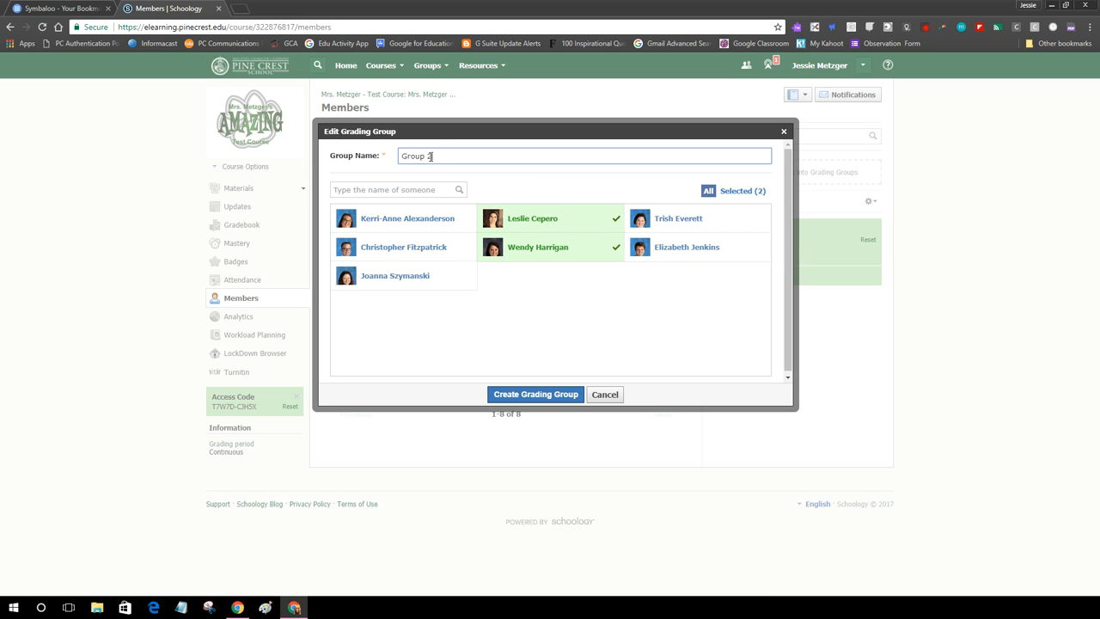
click(526, 395)
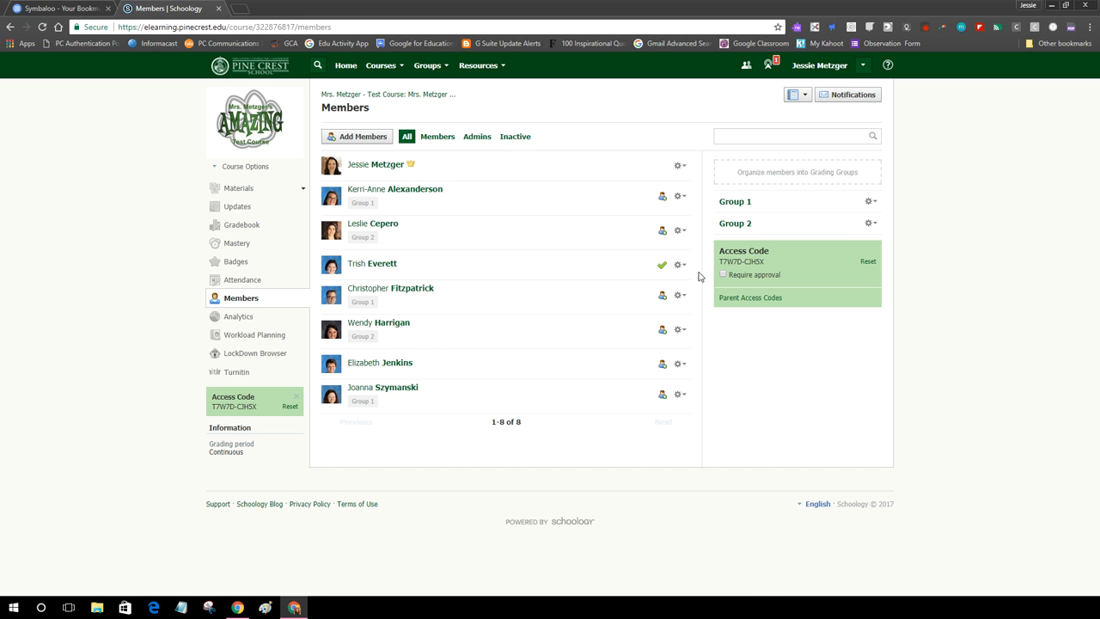
Add a grading group named 'Group 3' with the remaining two students.
click(772, 172)
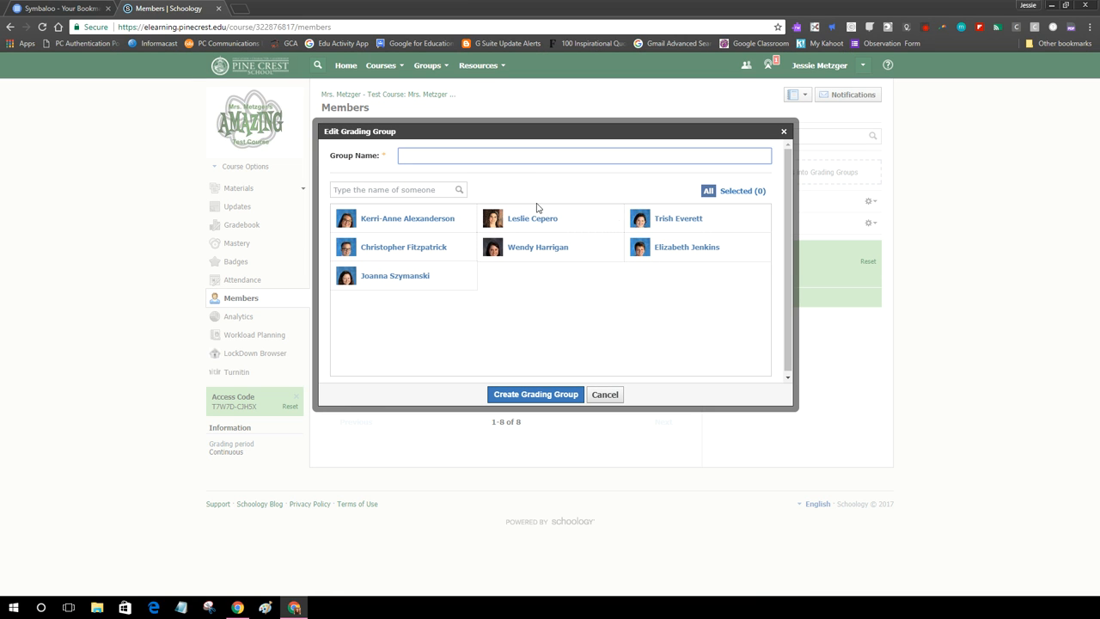
text(Group 3)
click(717, 225)
click(720, 250)
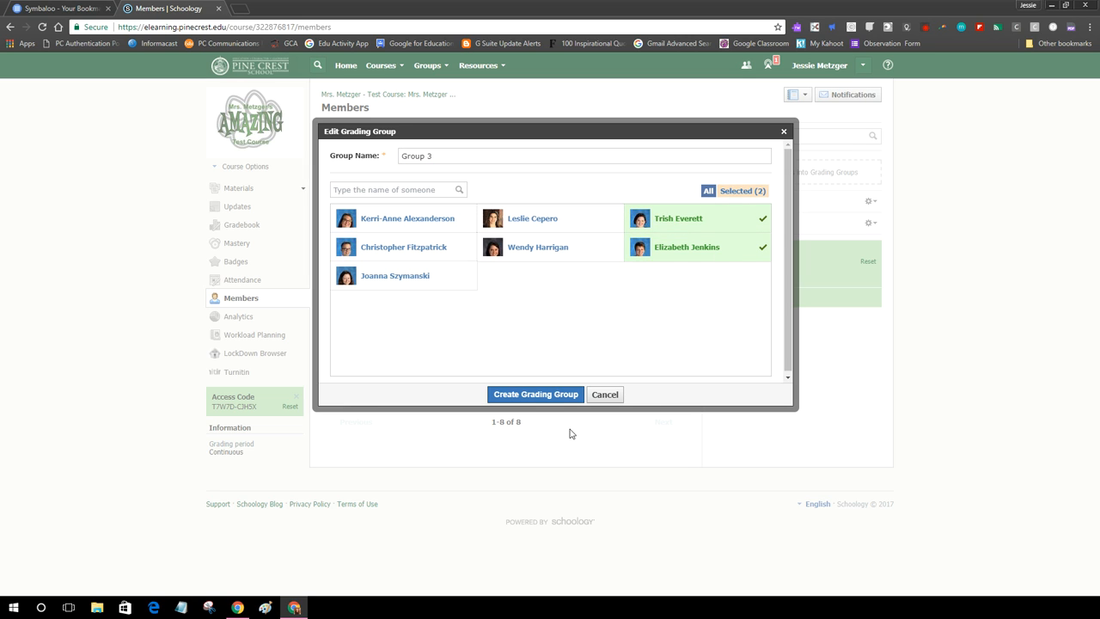
click(534, 395)
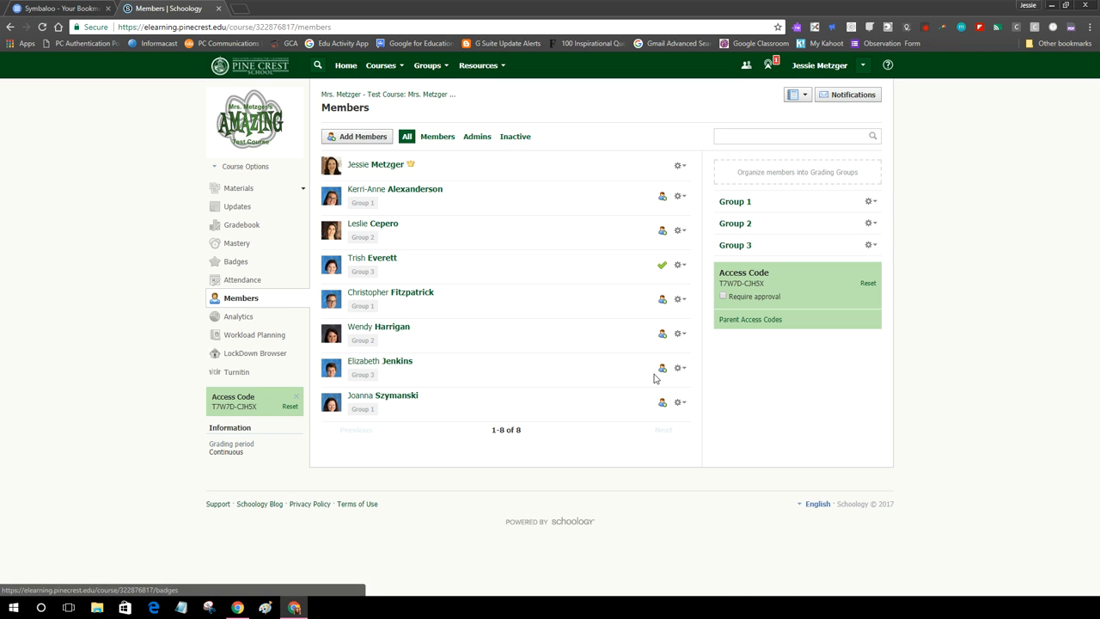
click(871, 202)
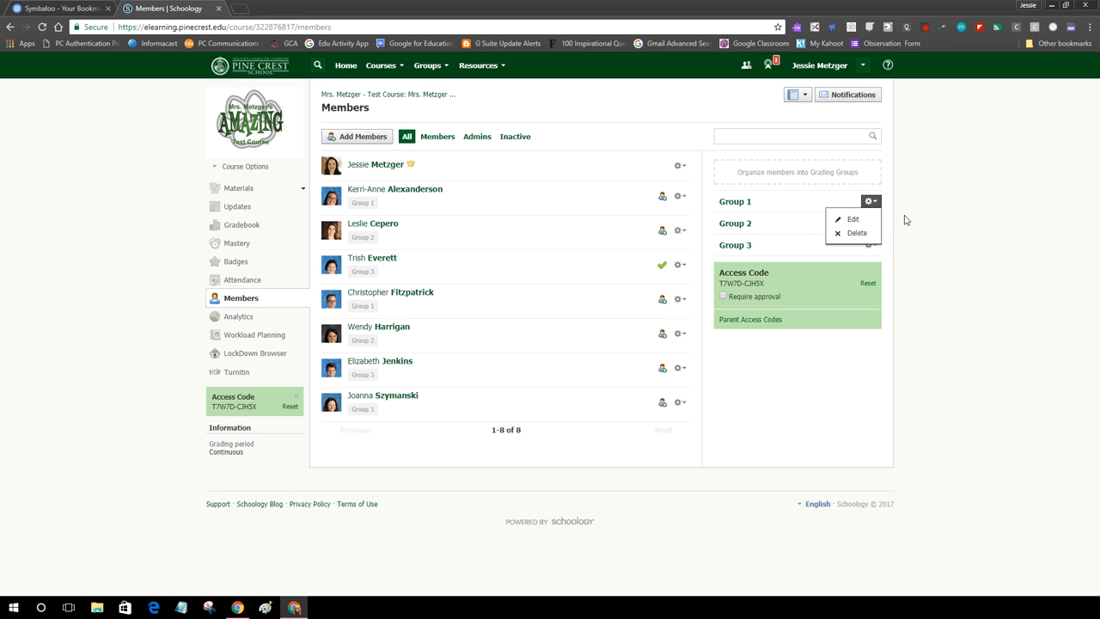
click(894, 223)
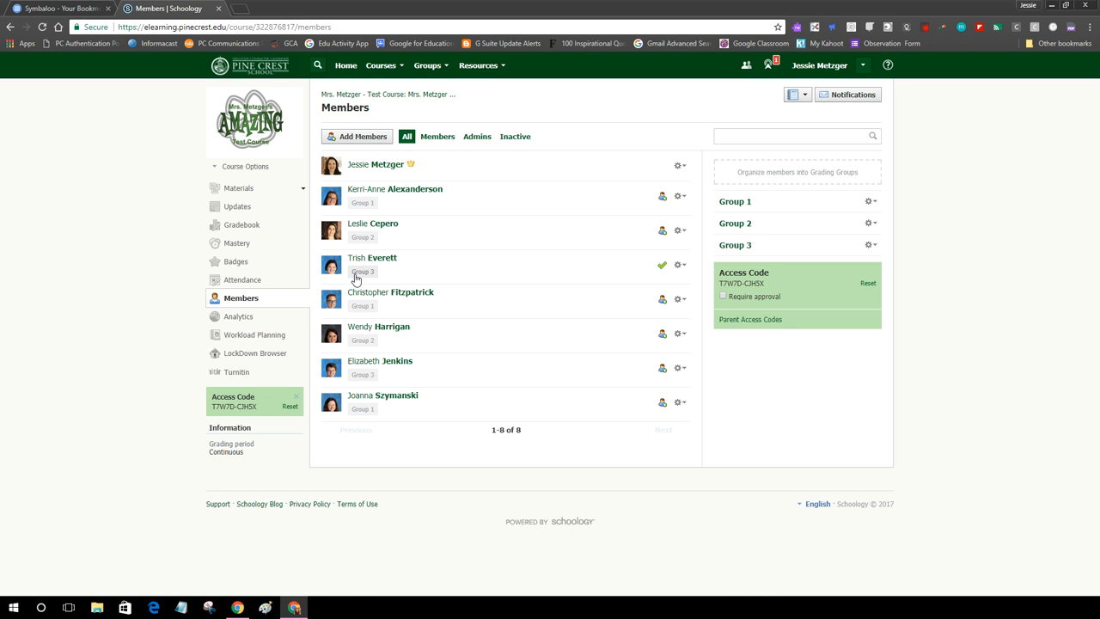
From Materials, open the Course Documents folder and start adding a new assignment.
click(239, 191)
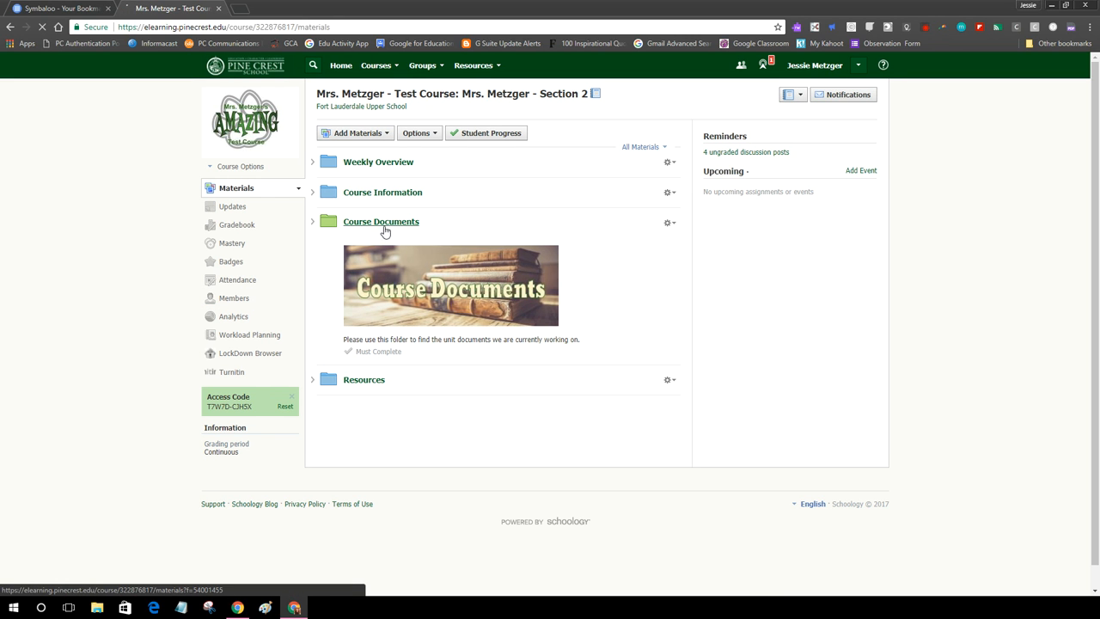
click(386, 223)
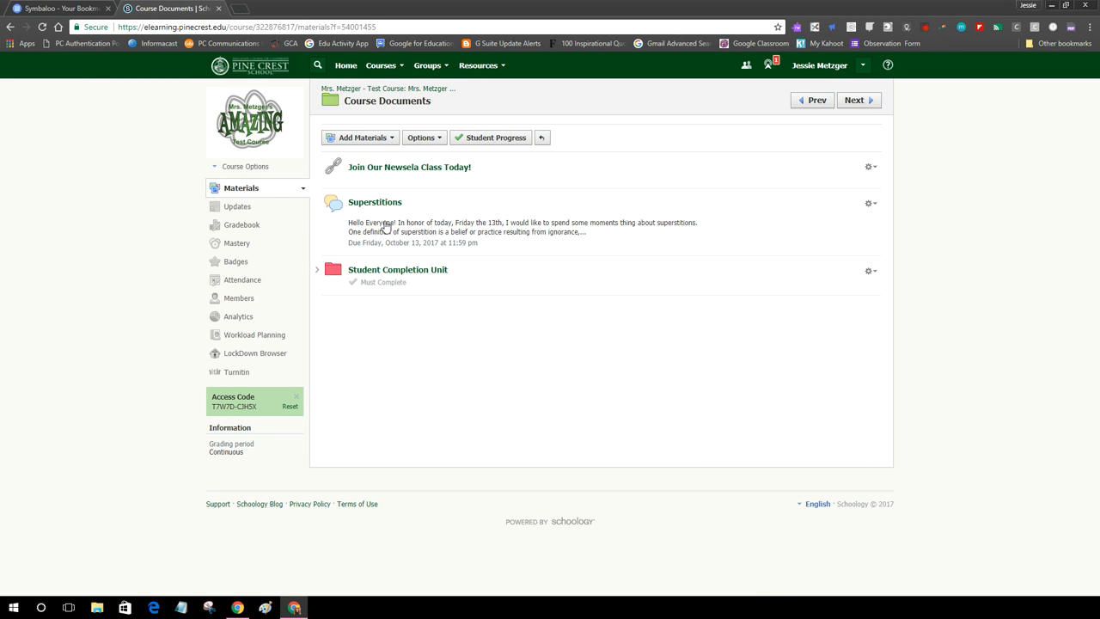
click(353, 141)
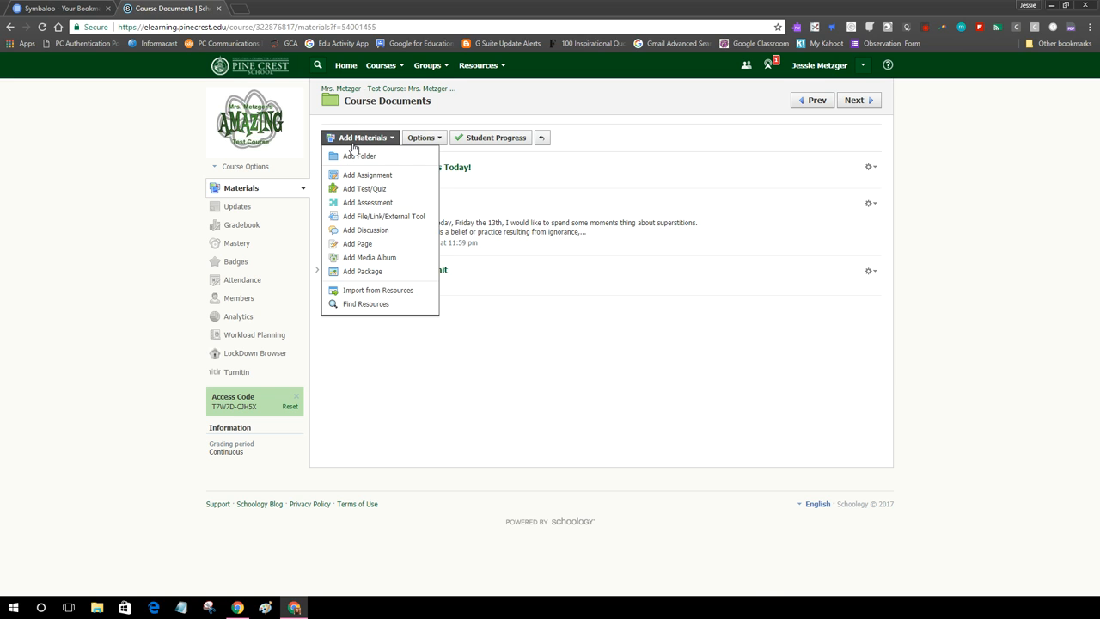
click(370, 175)
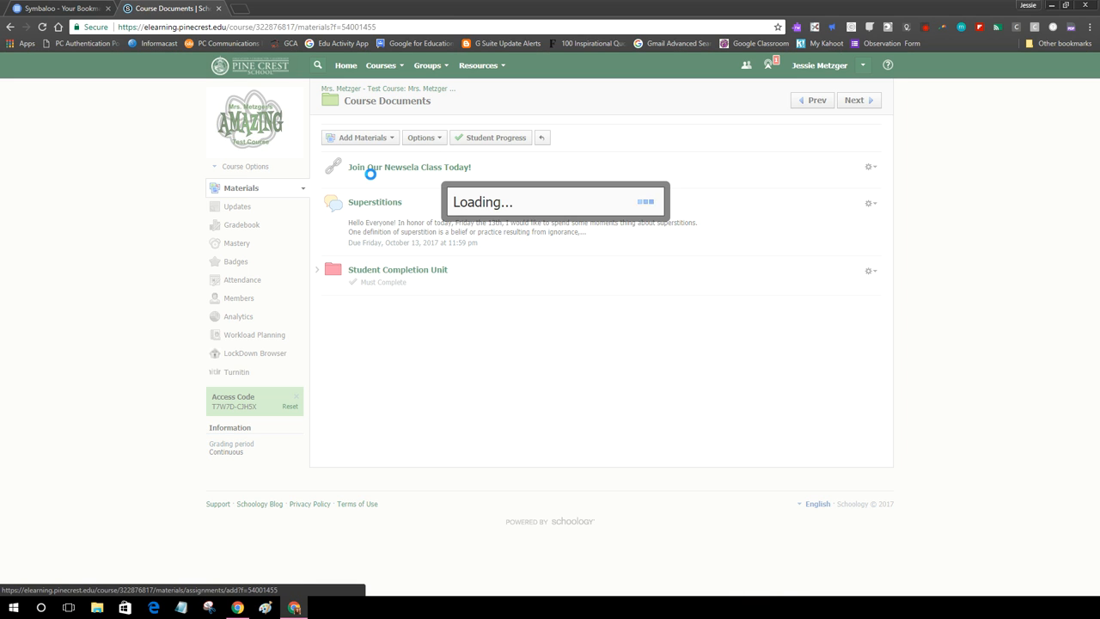
Name the assignment 'Group 1 Project' and browse the description's insertable content.
text(Group)
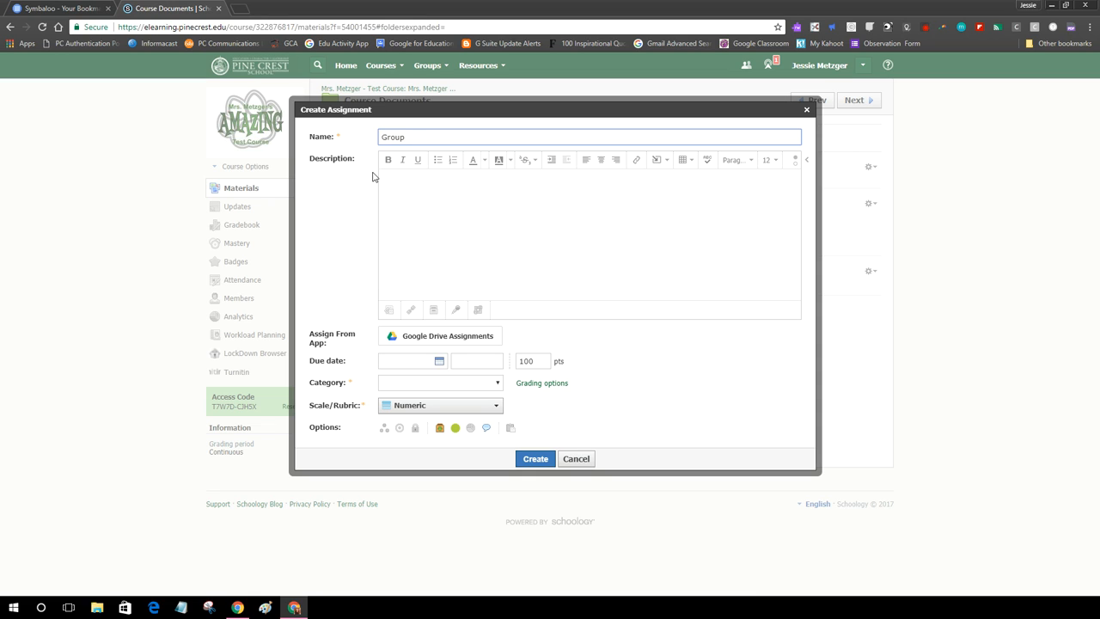
text( 1 Project)
click(424, 183)
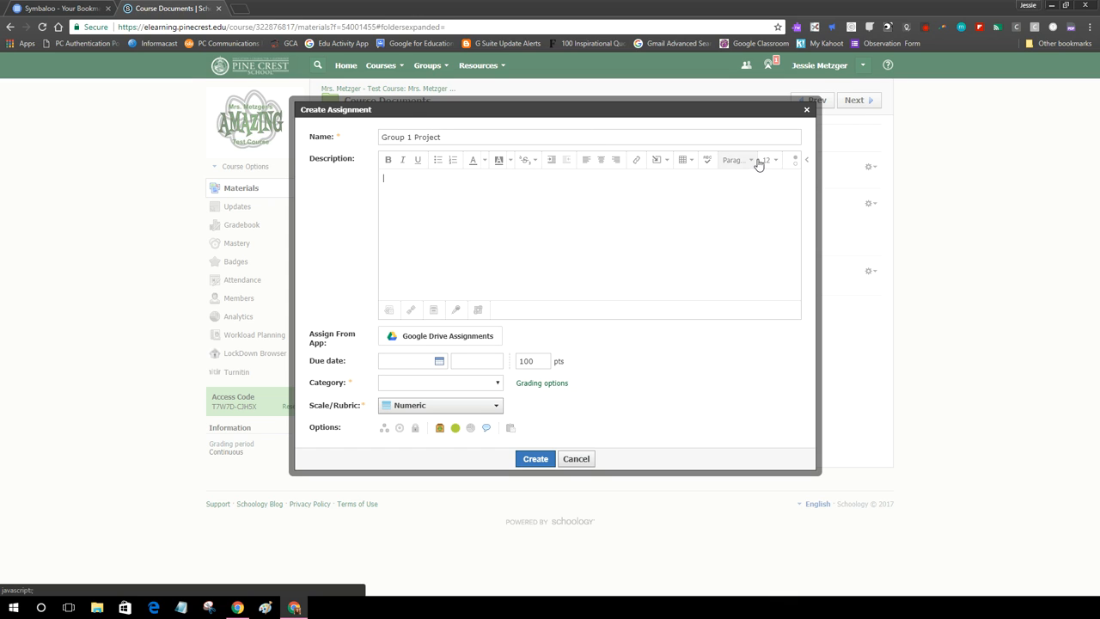
click(662, 164)
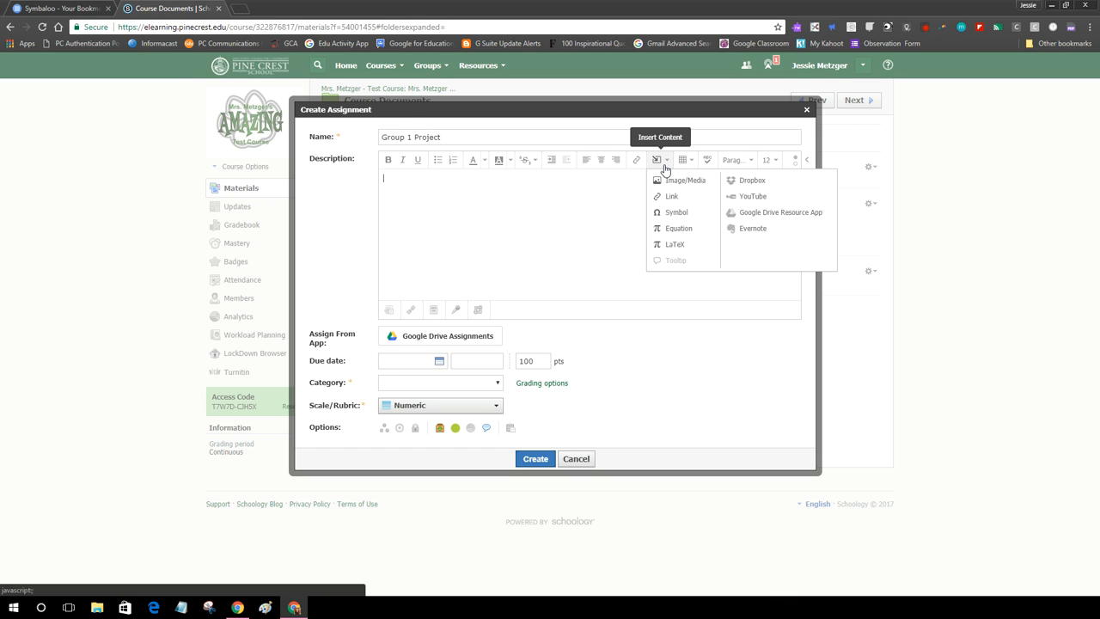
click(520, 209)
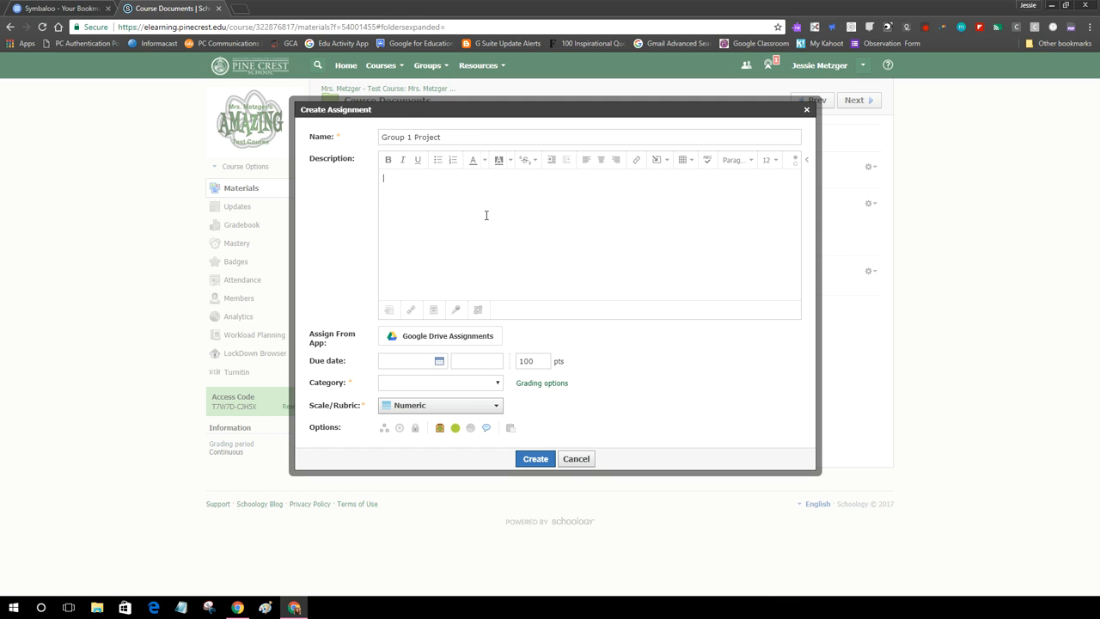
Attach the Group 1 Google Drive file as a copy for each student.
click(470, 336)
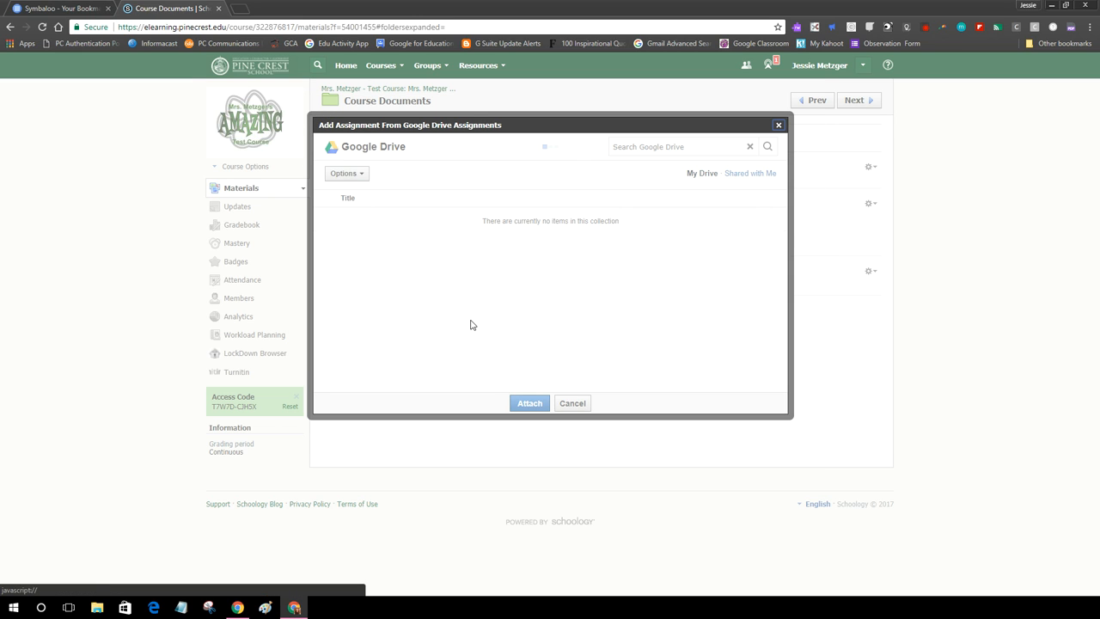
click(393, 268)
click(601, 334)
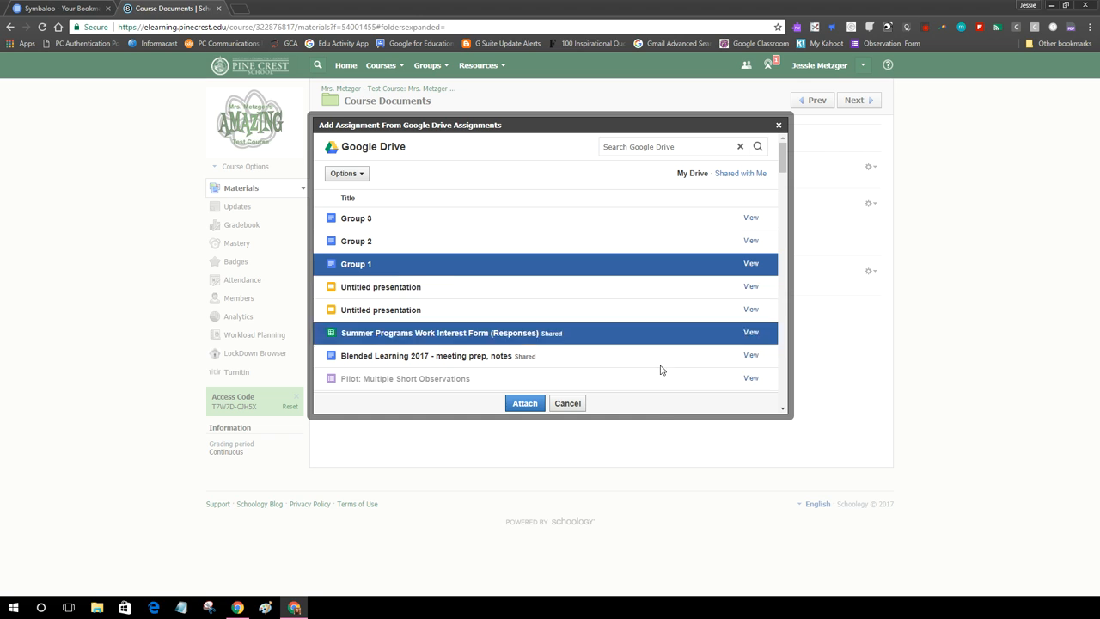
click(525, 403)
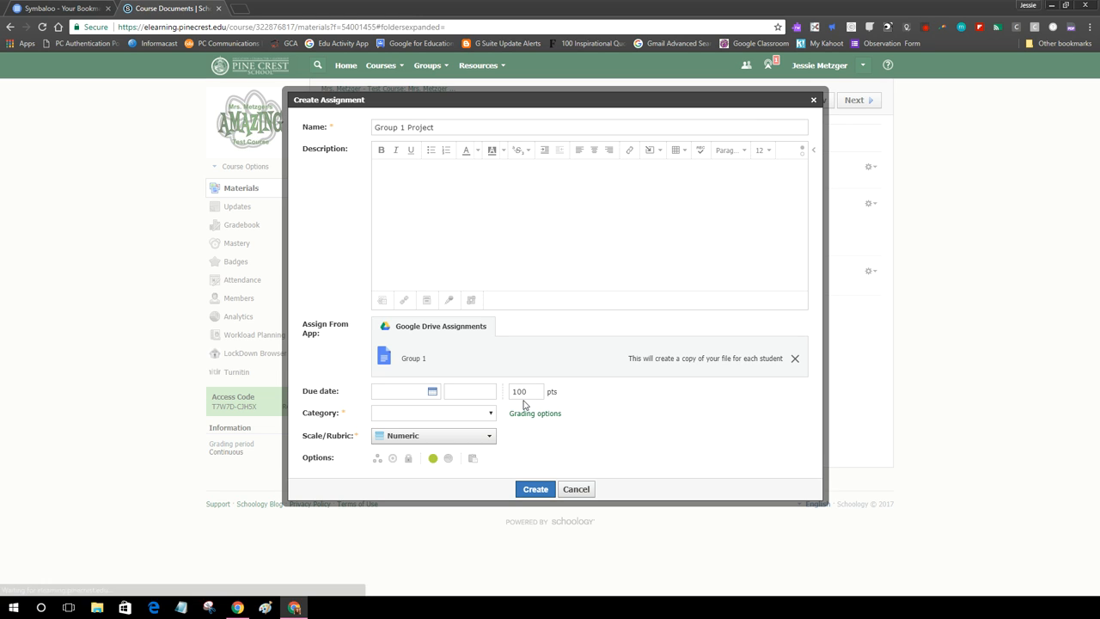
Set the due date to November 10 and make the assignment ungraded.
click(432, 391)
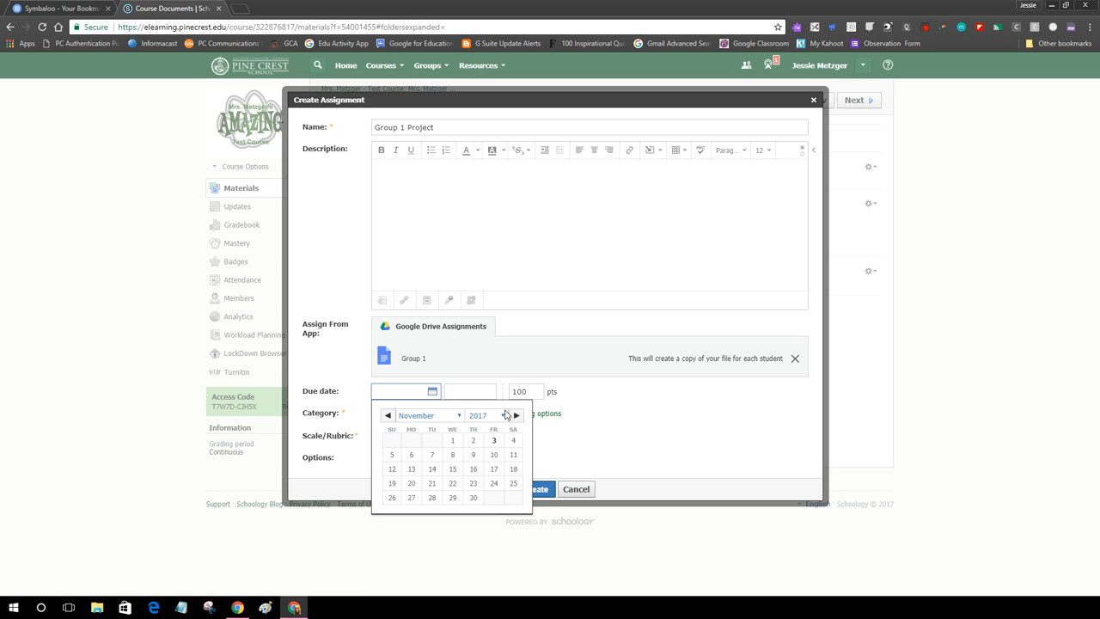
click(494, 454)
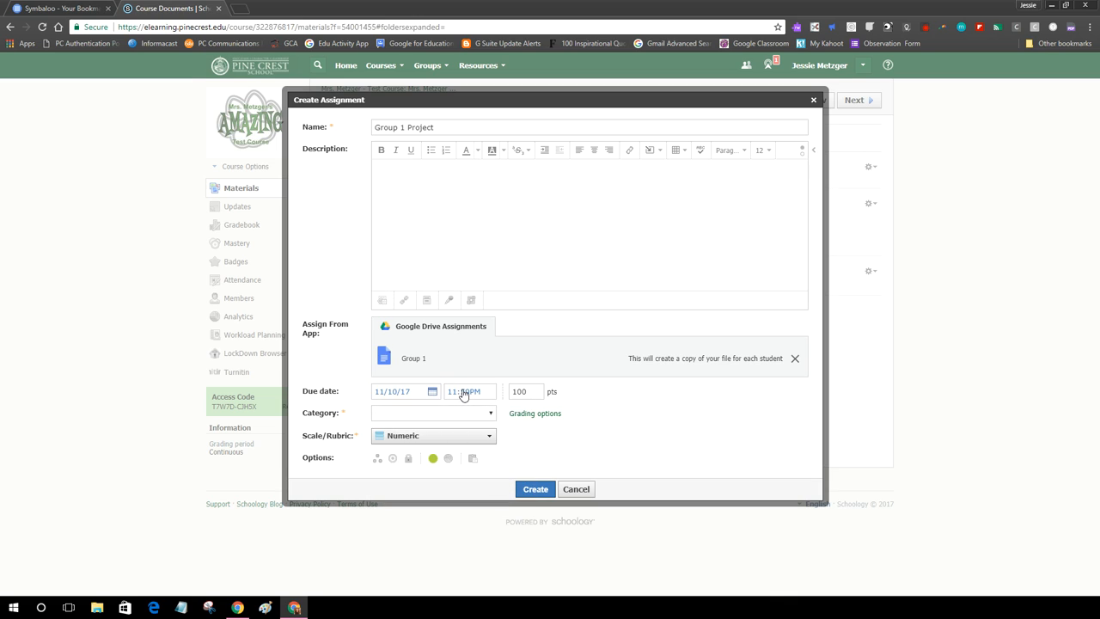
click(489, 416)
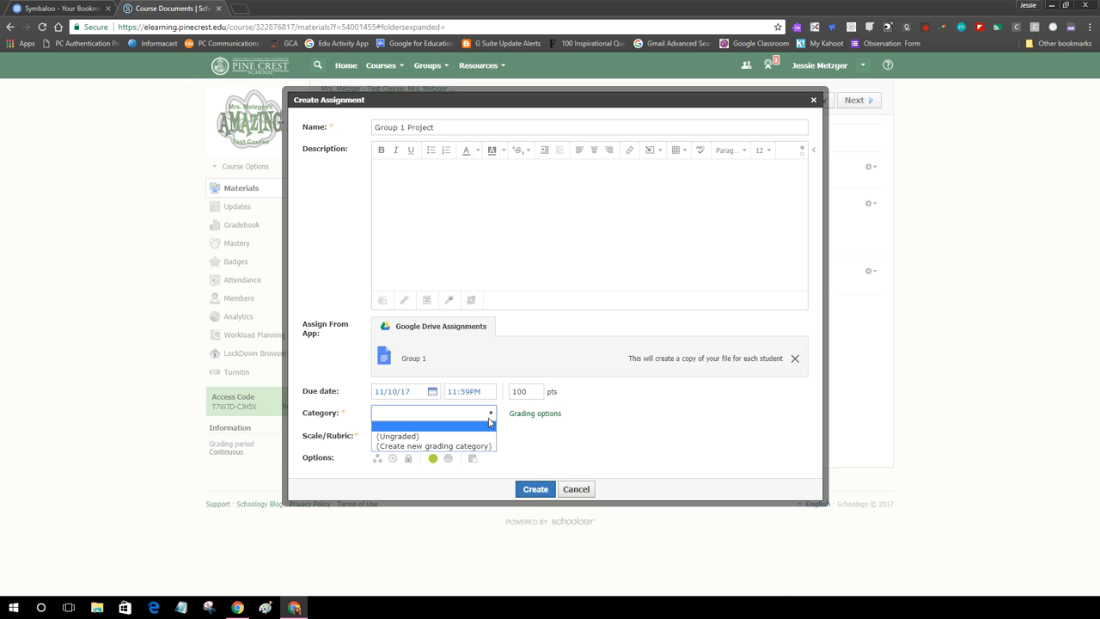
click(396, 435)
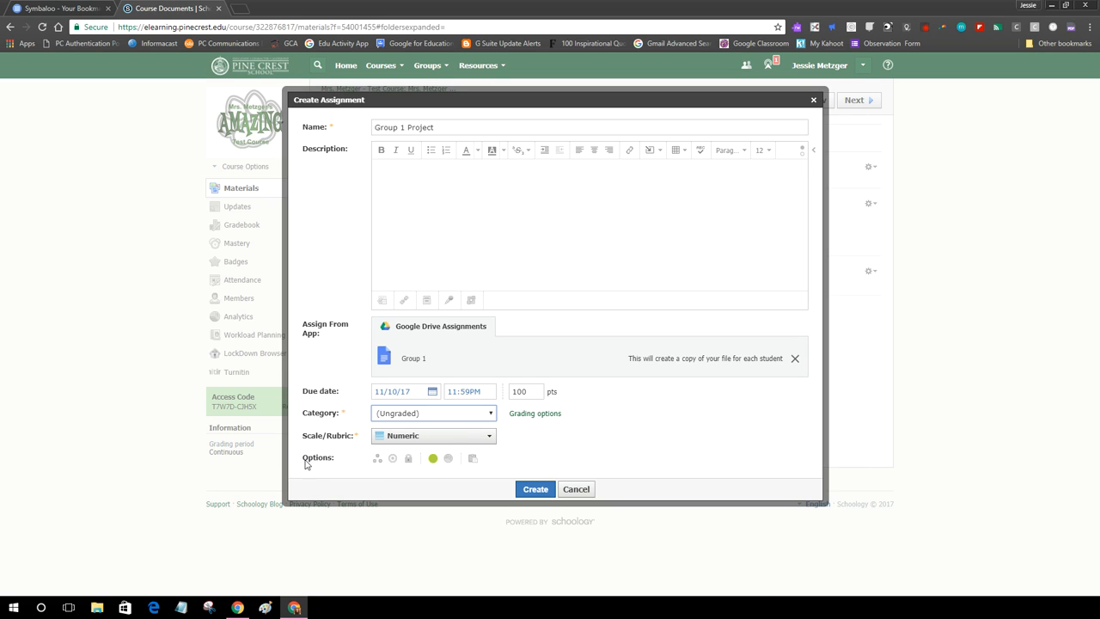
Assign the project only to the Group 1 grading group and create it.
click(378, 462)
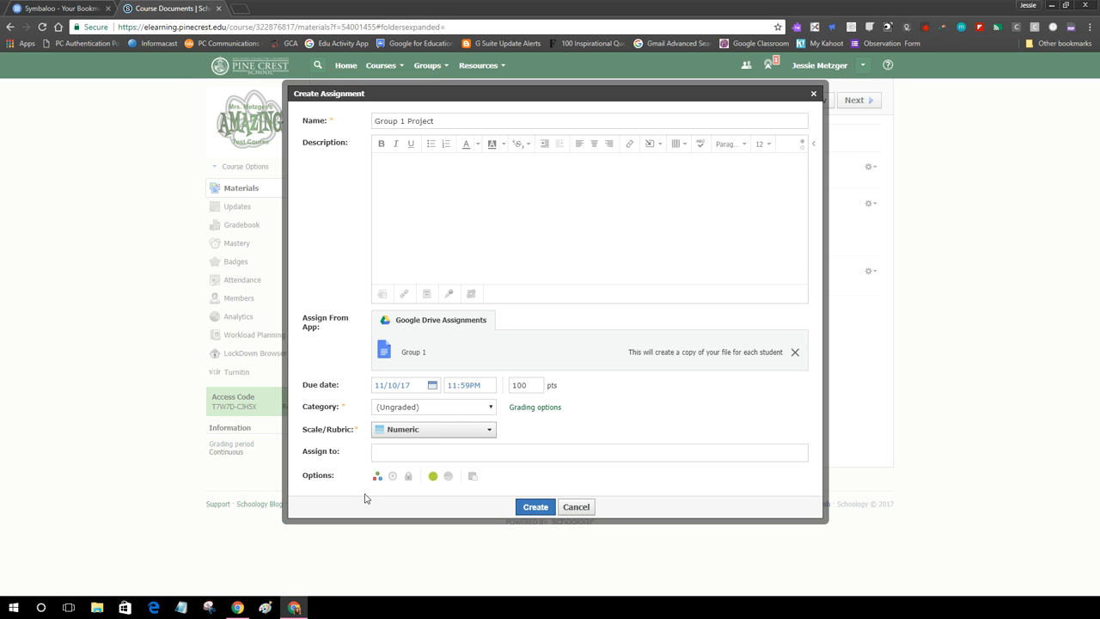
double_click(336, 454)
click(403, 453)
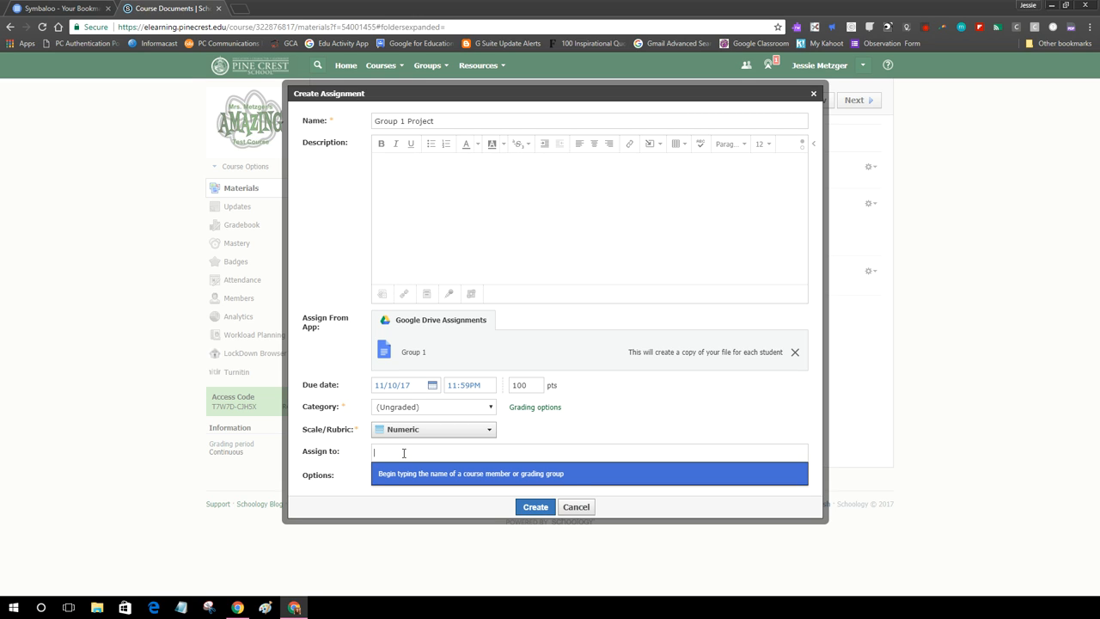
text(group)
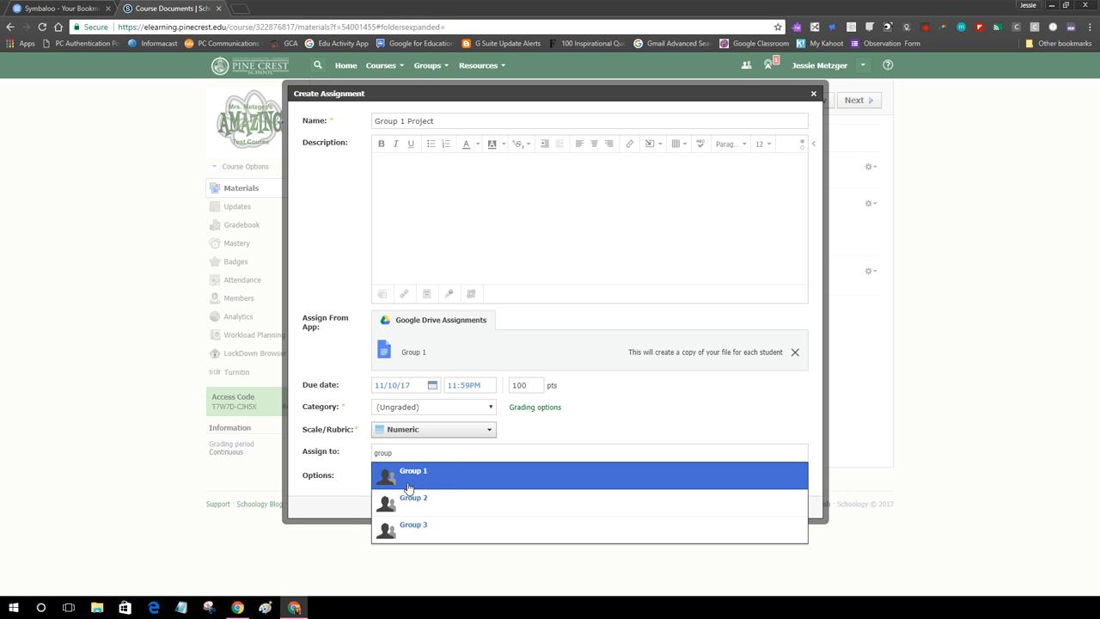
click(409, 486)
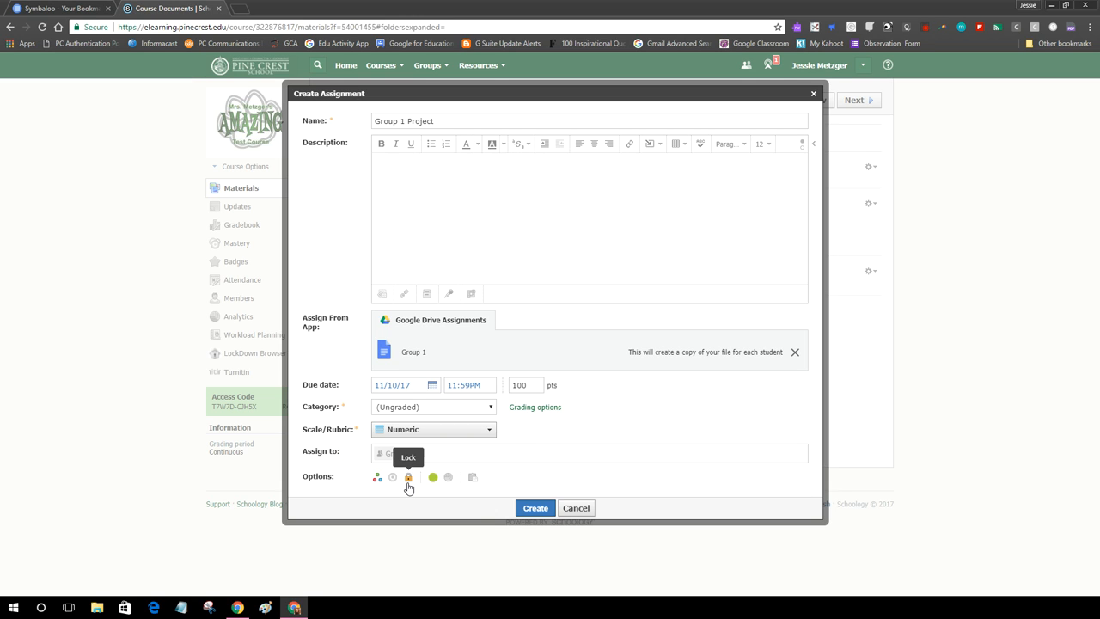
click(535, 508)
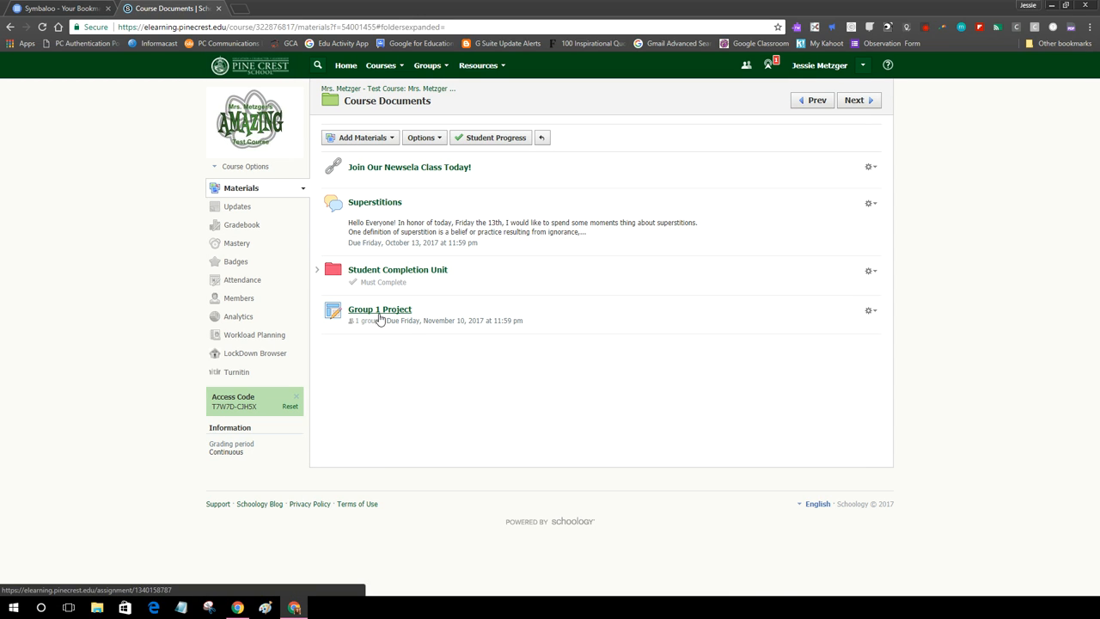
Start a new assignment named 'Group 2' and attach the Group 2 Google Drive file.
click(332, 137)
click(352, 176)
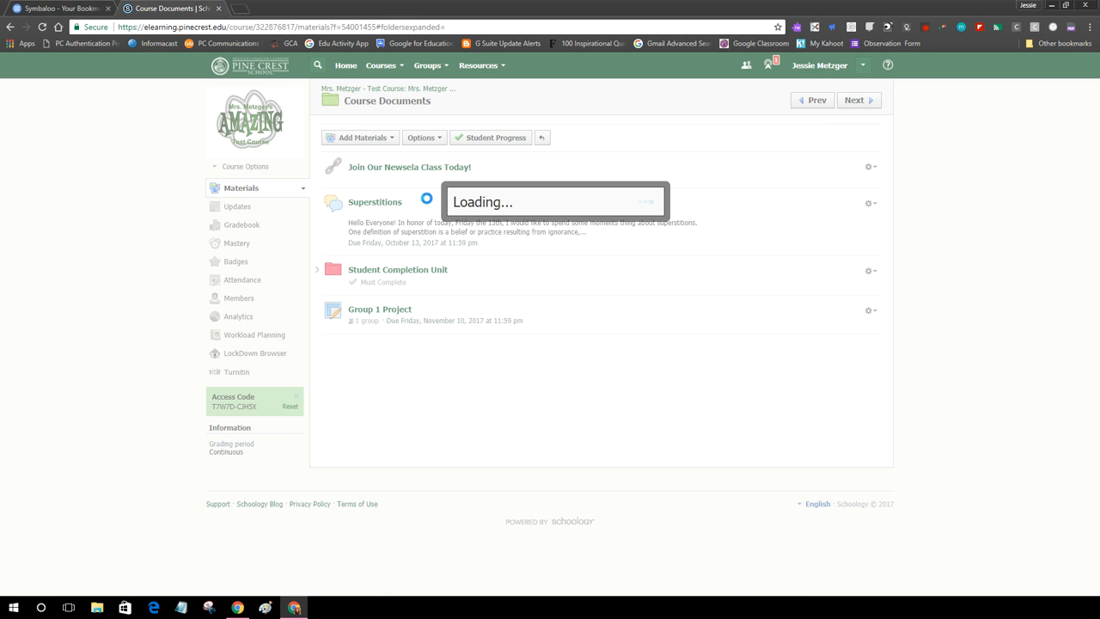
text(Group)
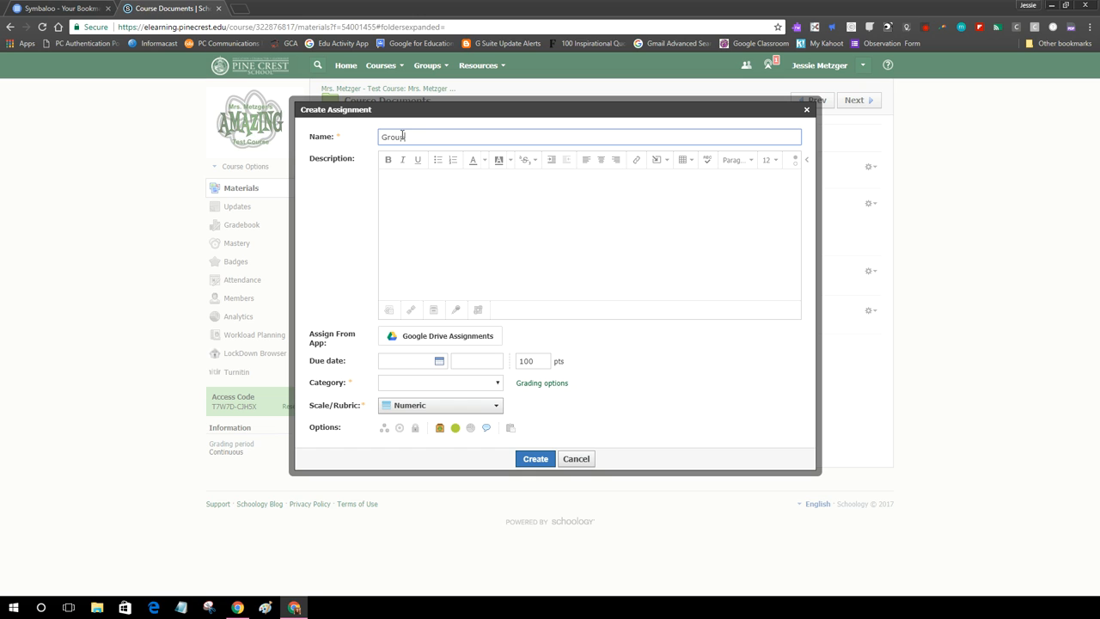
text( 2)
click(446, 336)
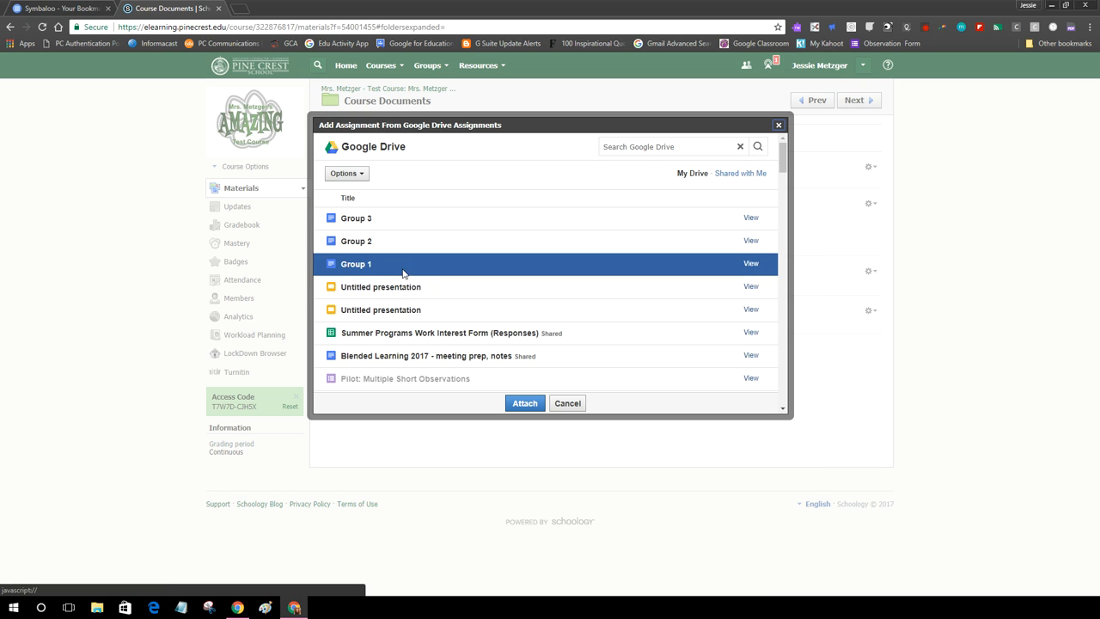
click(381, 241)
click(525, 403)
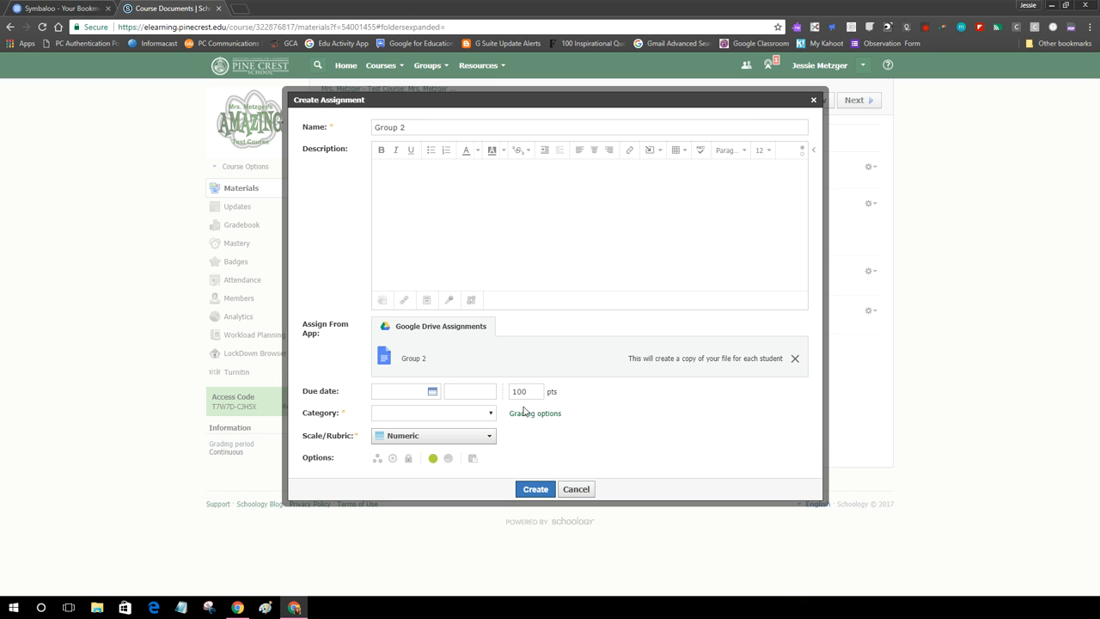
Set the due date to 11/10/17 and make the assignment ungraded.
click(432, 392)
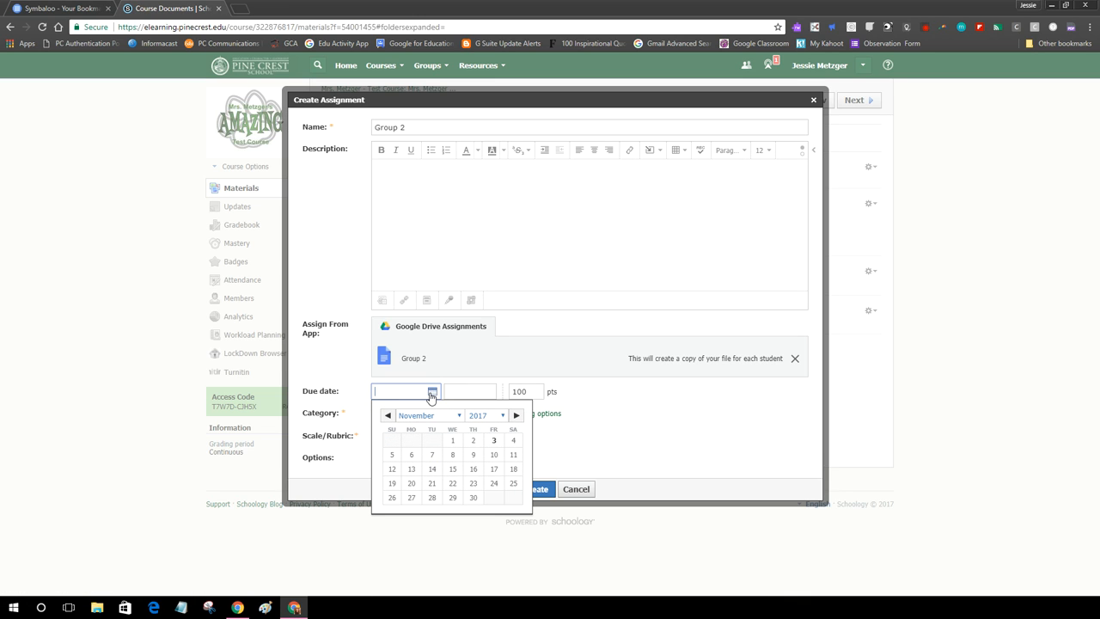
click(494, 454)
click(434, 414)
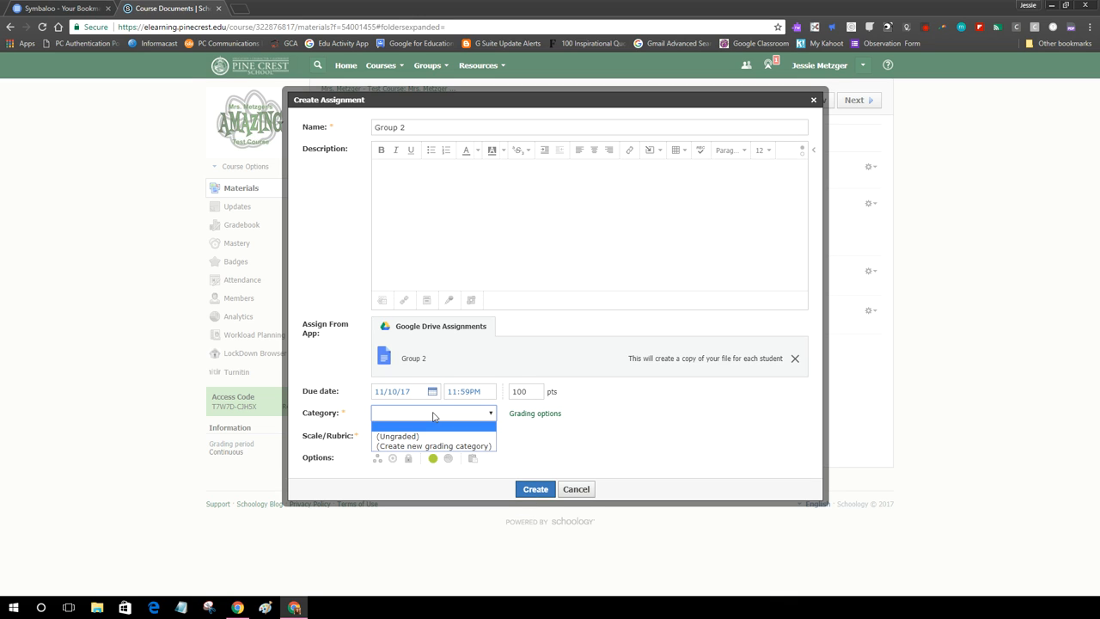
click(402, 435)
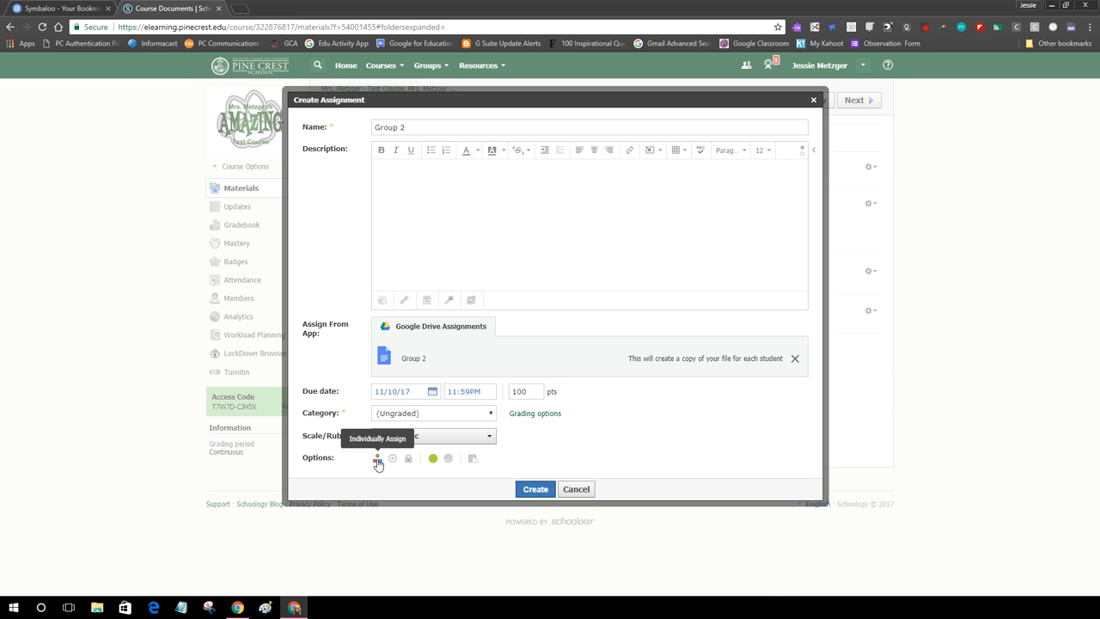
Assign it to Group 2, complete the name as 'Group 2 Project', and create it.
click(377, 462)
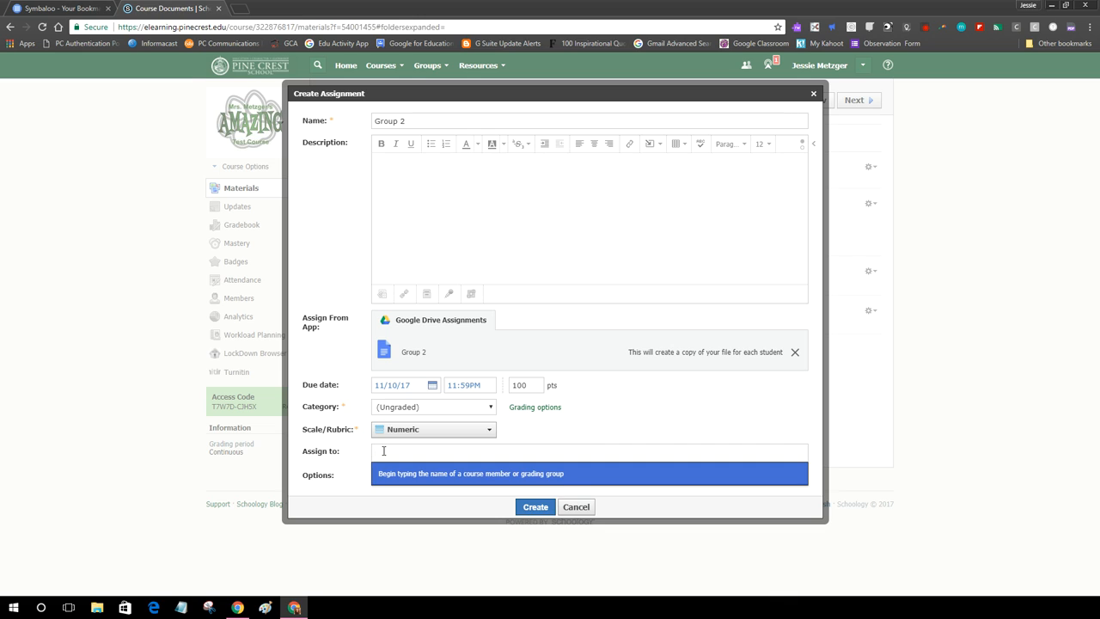
text(group)
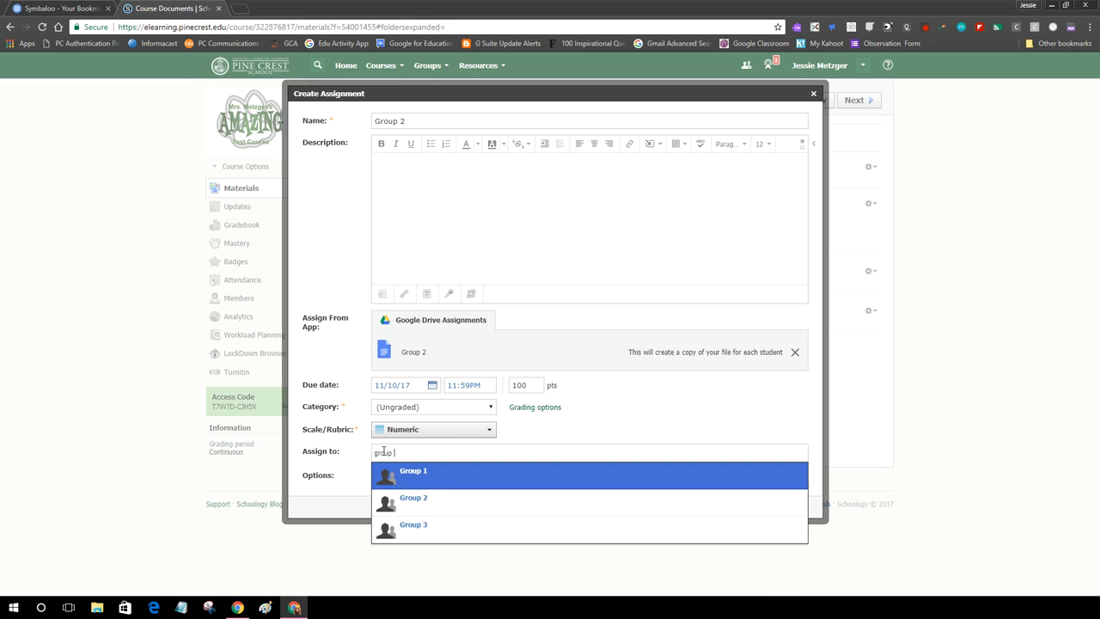
click(435, 497)
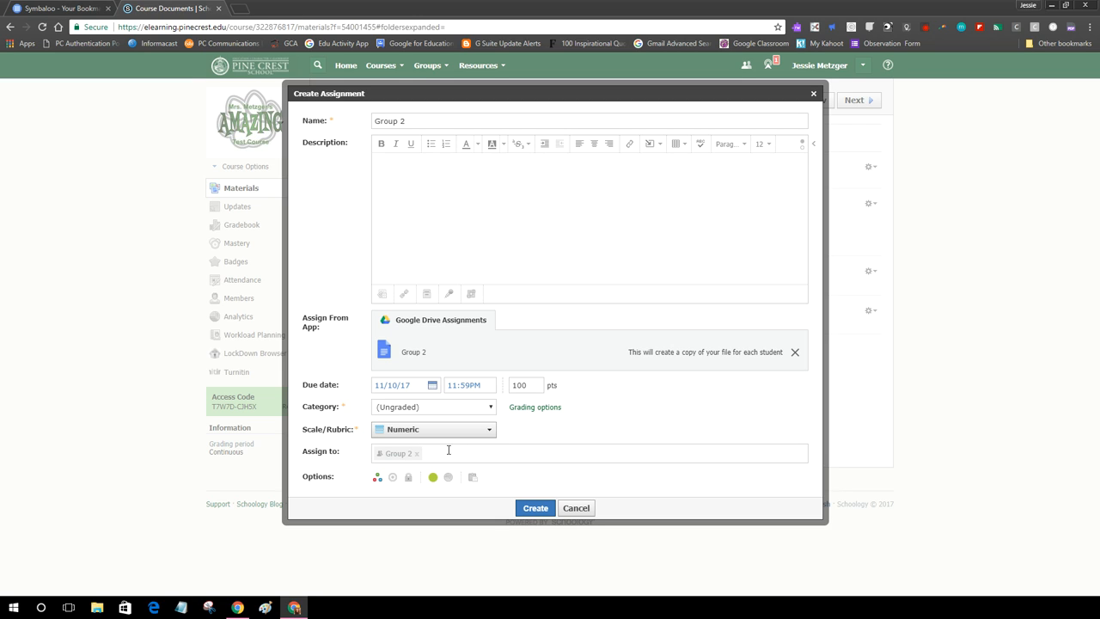
click(414, 123)
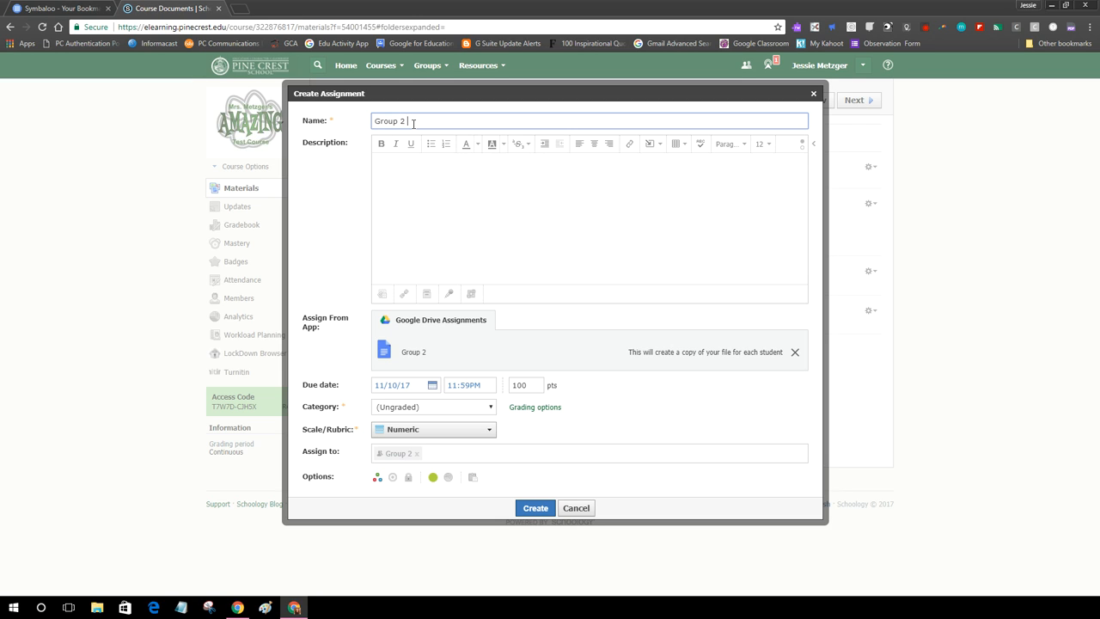
text(Project)
click(544, 508)
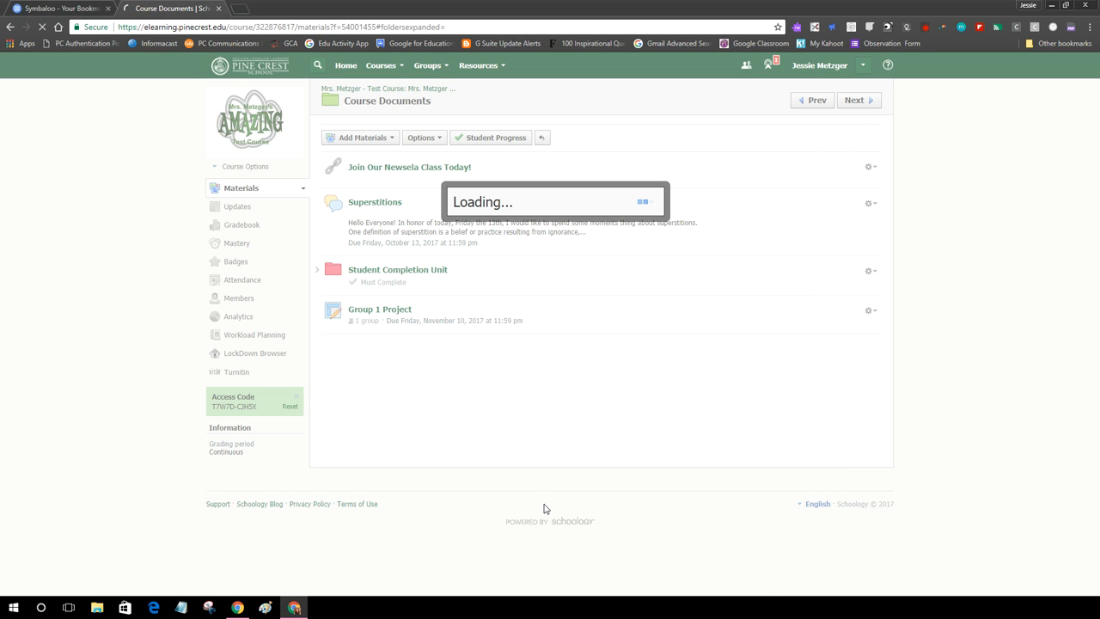
Start a new assignment and attach the Group 3 Google Drive file.
click(363, 140)
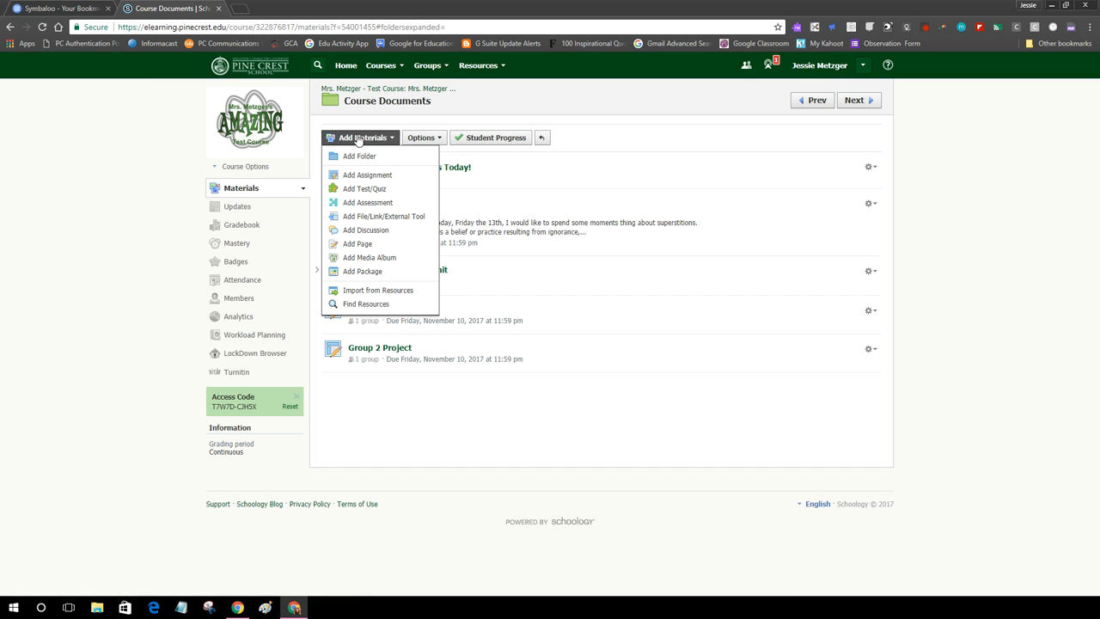
click(368, 170)
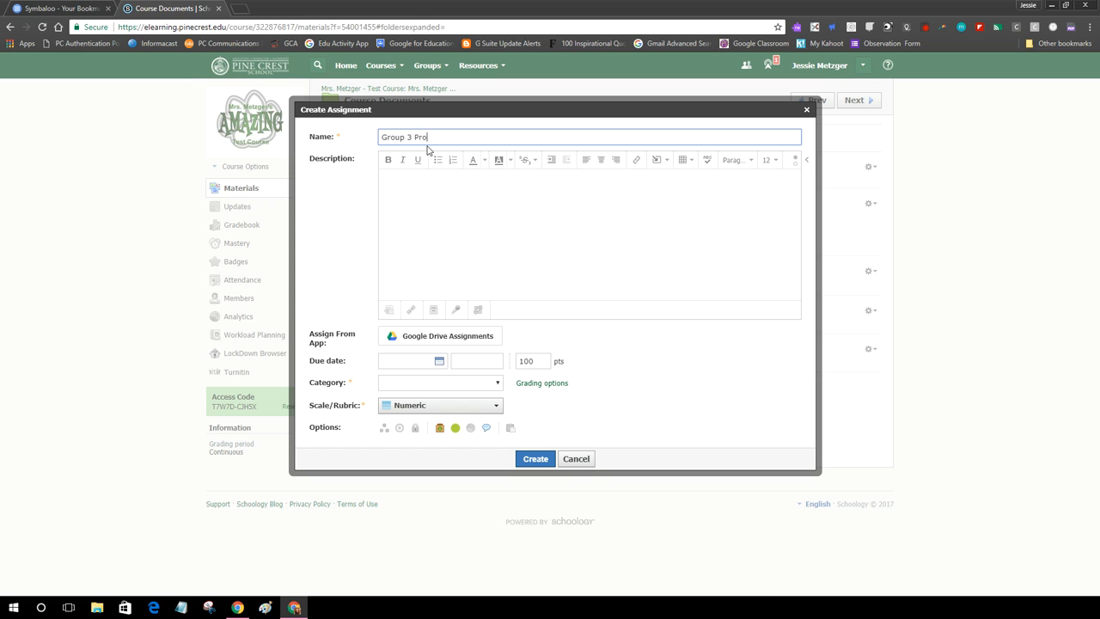
click(446, 336)
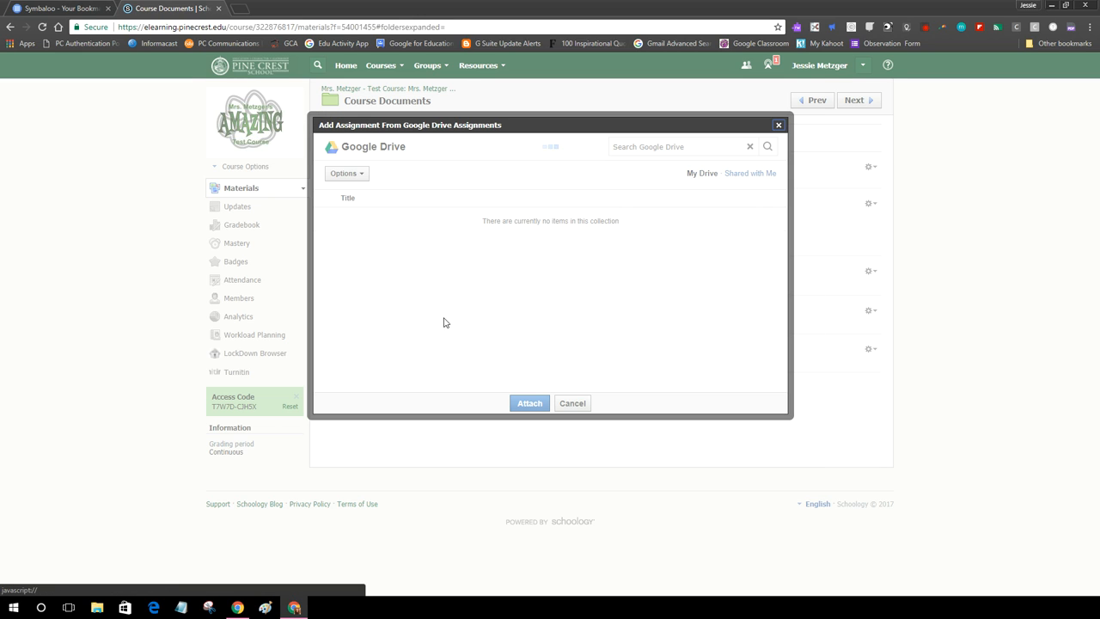
click(373, 218)
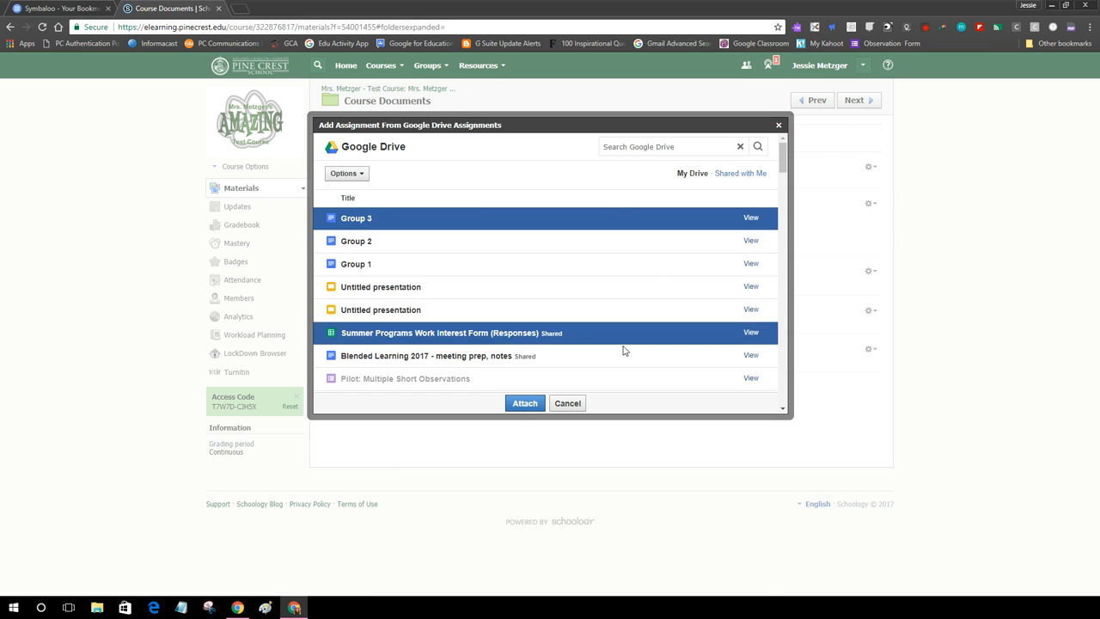
click(522, 406)
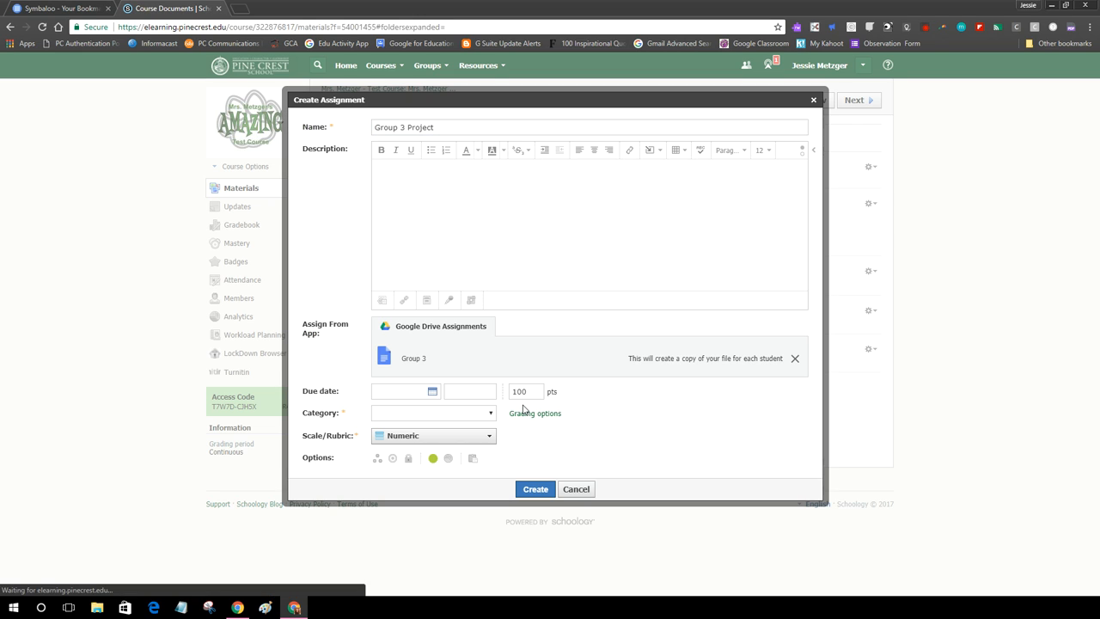
Set due 11/10/17, ungraded, assign to Group 3, and create the assignment.
click(432, 391)
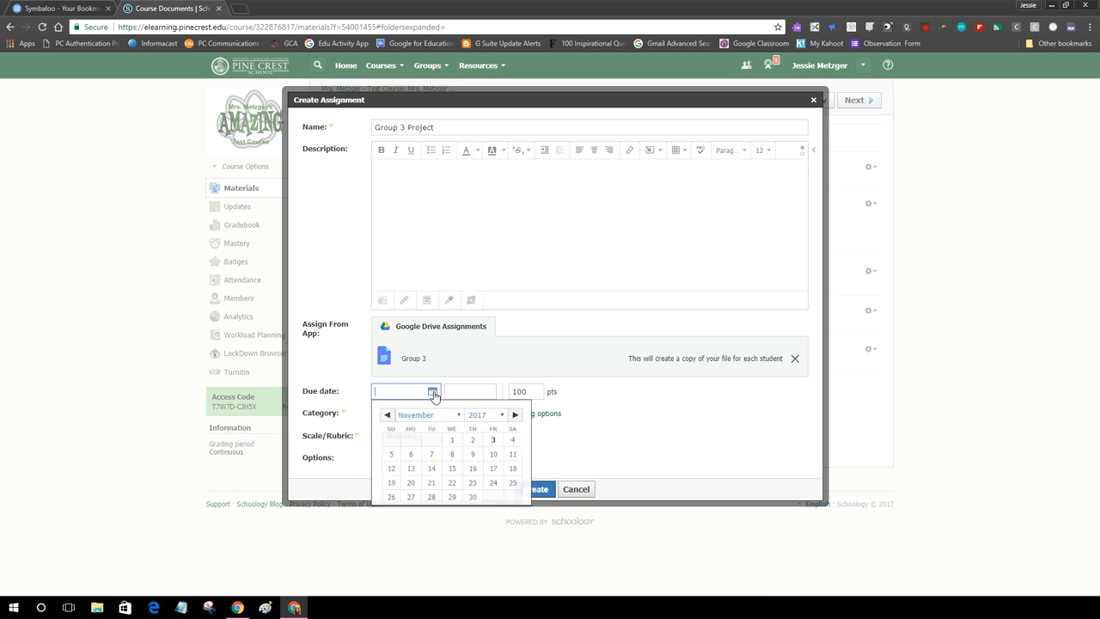
click(493, 454)
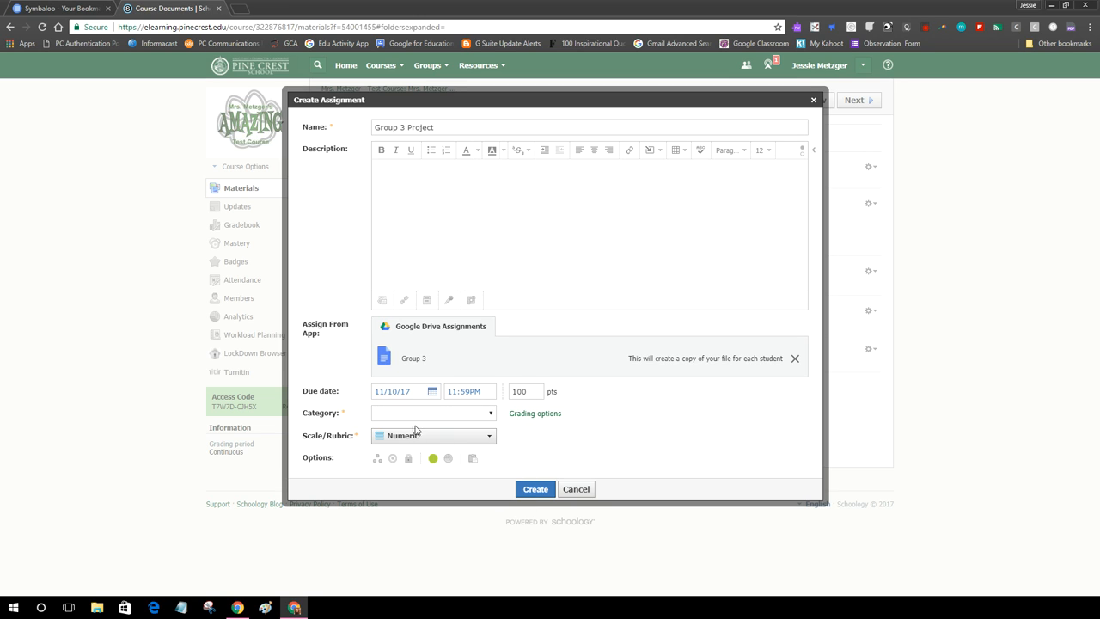
click(443, 413)
click(439, 435)
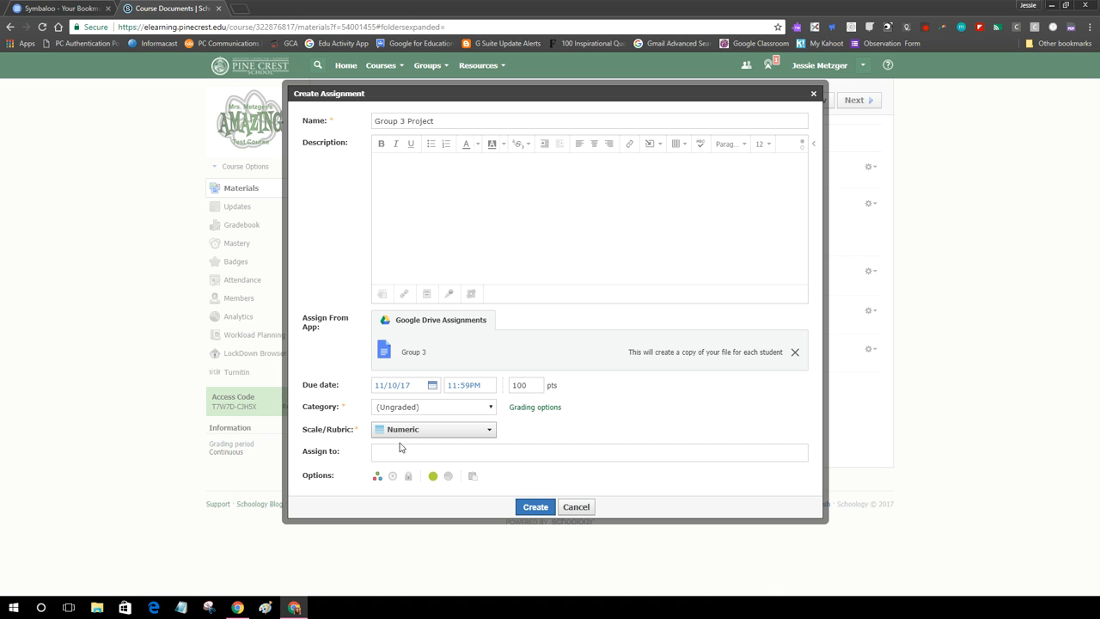
click(400, 450)
text(group)
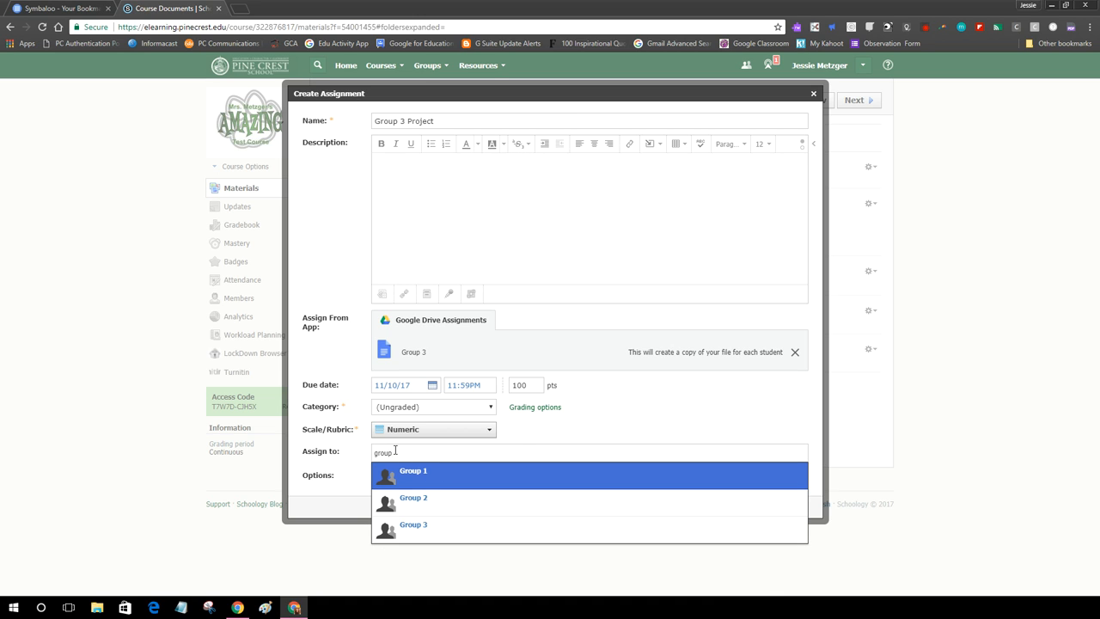
click(416, 525)
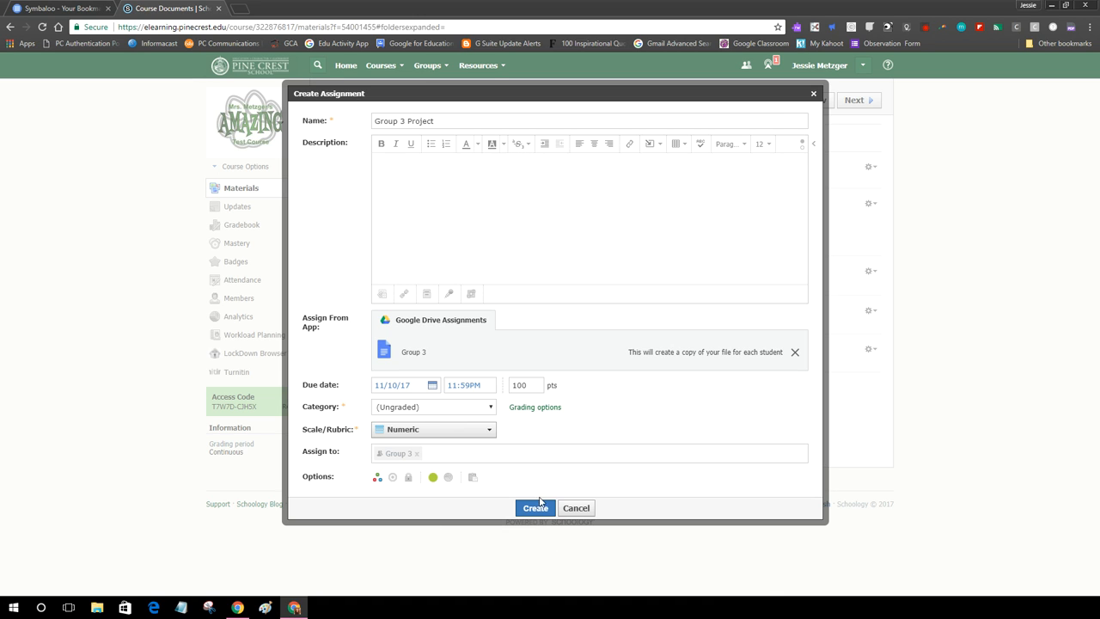
click(537, 509)
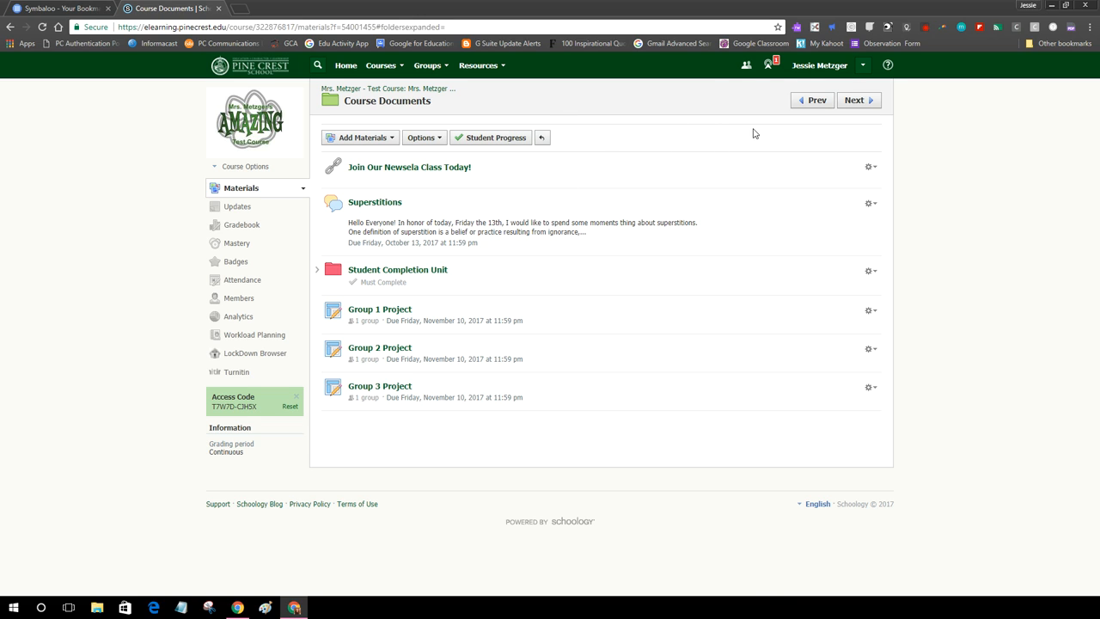
With all three Group Project assignments listed in Course Documents, bring up Course Options.
click(925, 29)
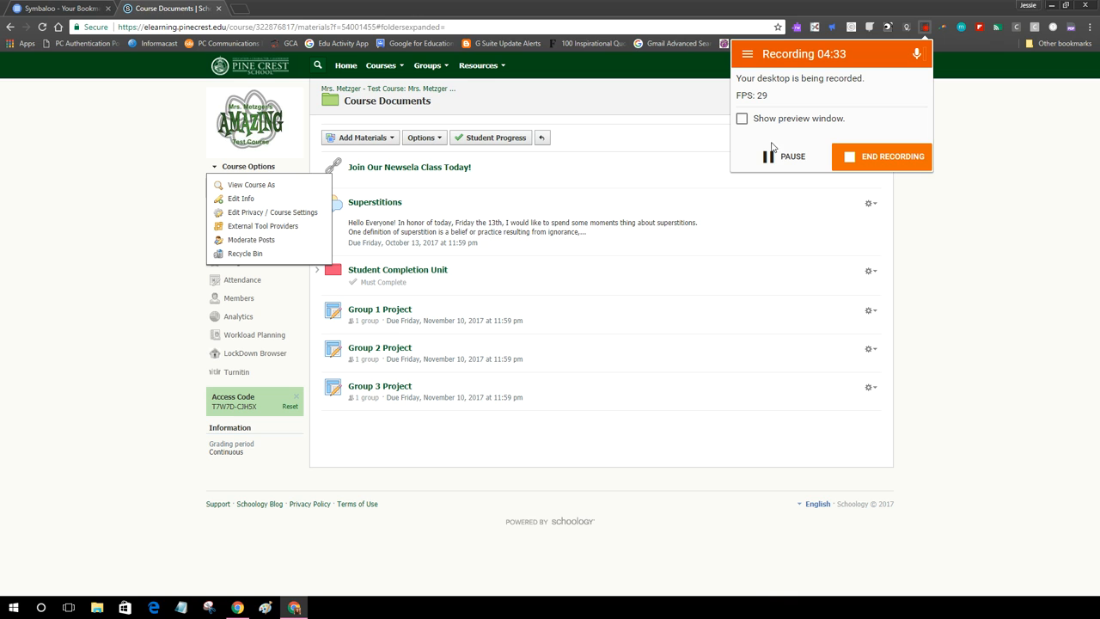
Use View Course As to see the course from one student's perspective among the 8 members.
click(249, 184)
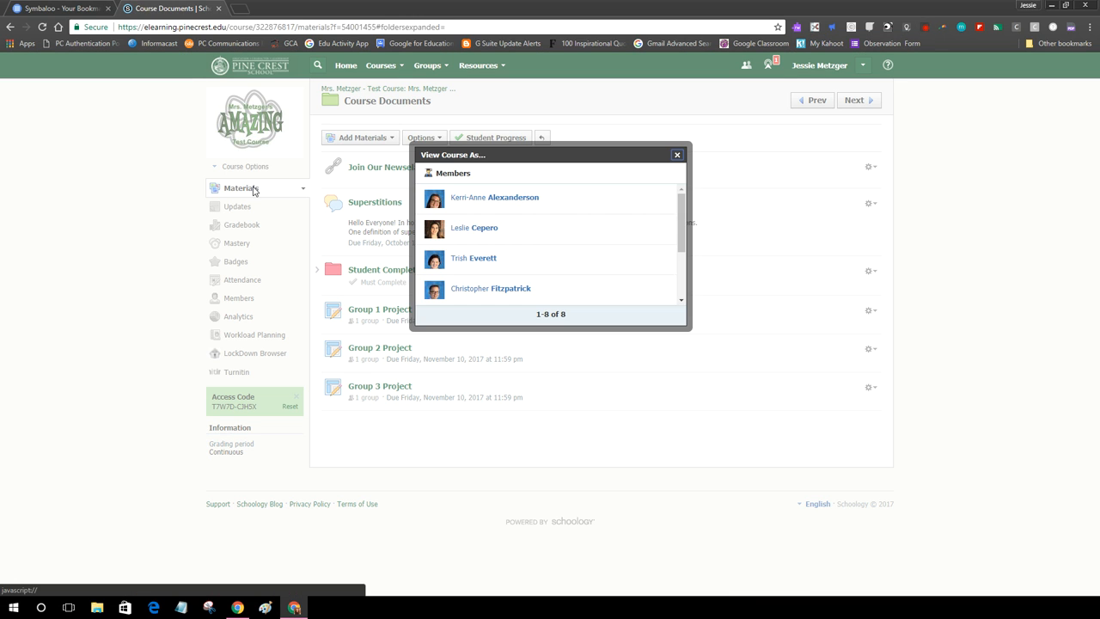
click(528, 201)
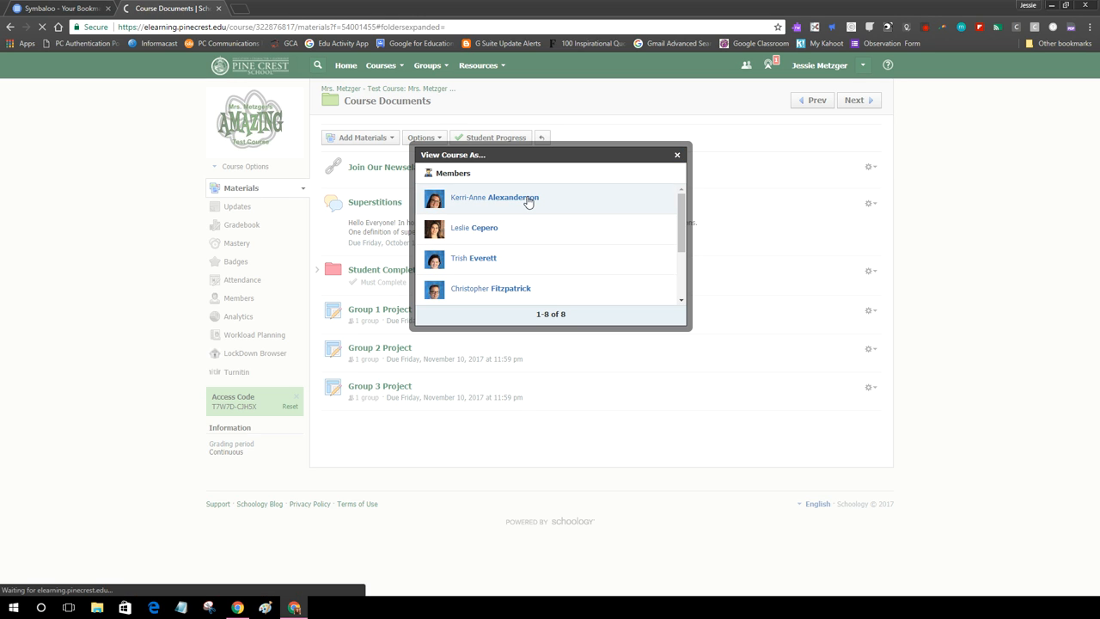